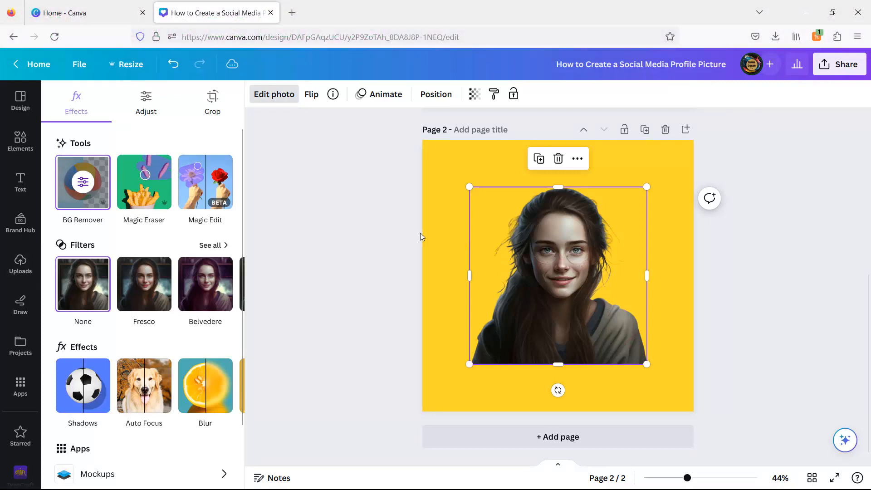
# Look at the Background Remover's brush settings for the portrait on page 2, and return to the photo effects.
pyautogui.click(83, 183)
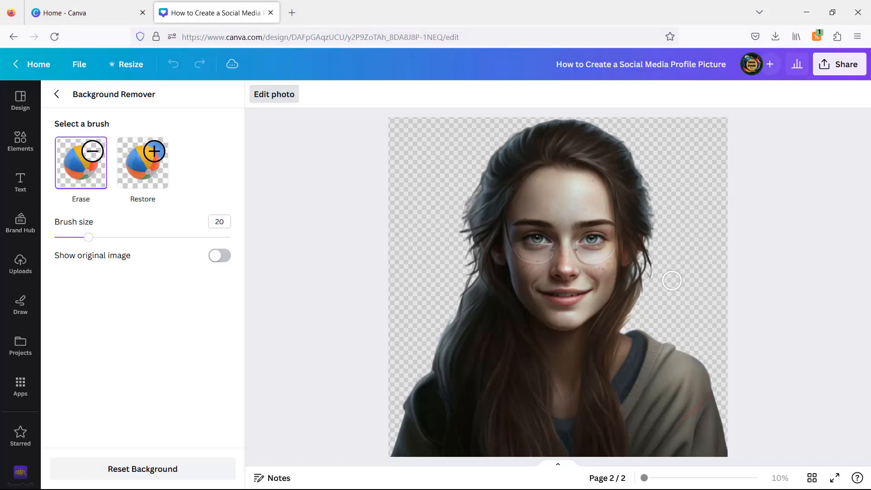
pyautogui.click(56, 93)
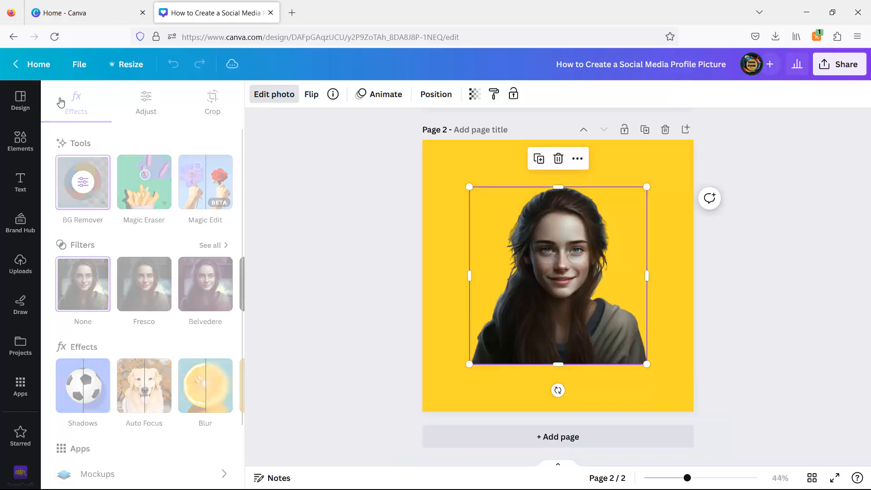
# Enlarge the cut-out portrait to page 2's full width and lower it so its base runs past the page's bottom edge.
pyautogui.moveTo(470, 365); pyautogui.dragTo(441, 435)
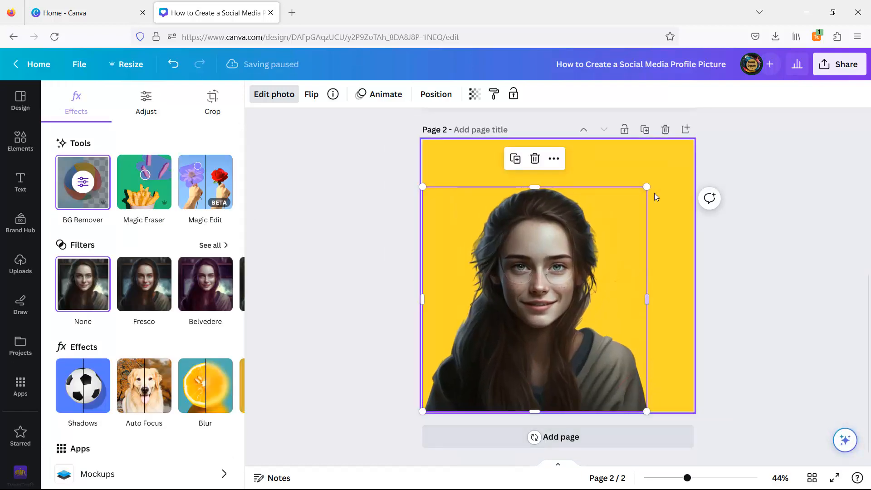
pyautogui.moveTo(648, 188); pyautogui.dragTo(703, 172)
pyautogui.moveTo(619, 350); pyautogui.dragTo(616, 372)
pyautogui.moveTo(684, 175); pyautogui.dragTo(698, 171)
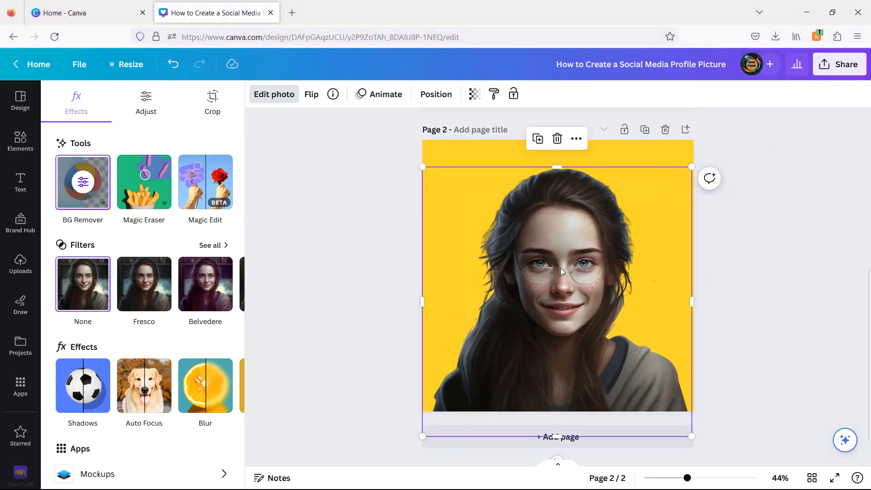
pyautogui.moveTo(422, 167)
pyautogui.mouseDown()
pyautogui.moveTo(413, 158)
pyautogui.moveTo(419, 164)
pyautogui.mouseUp()
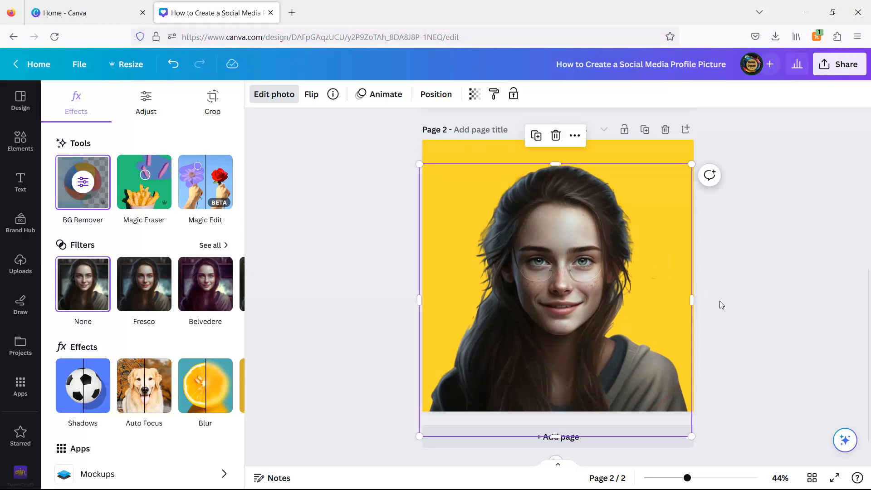
# Apply an Outline shadow to the cut-out portrait and set the outline color to white, #FFFFFF.
pyautogui.click(579, 306)
pyautogui.click(263, 94)
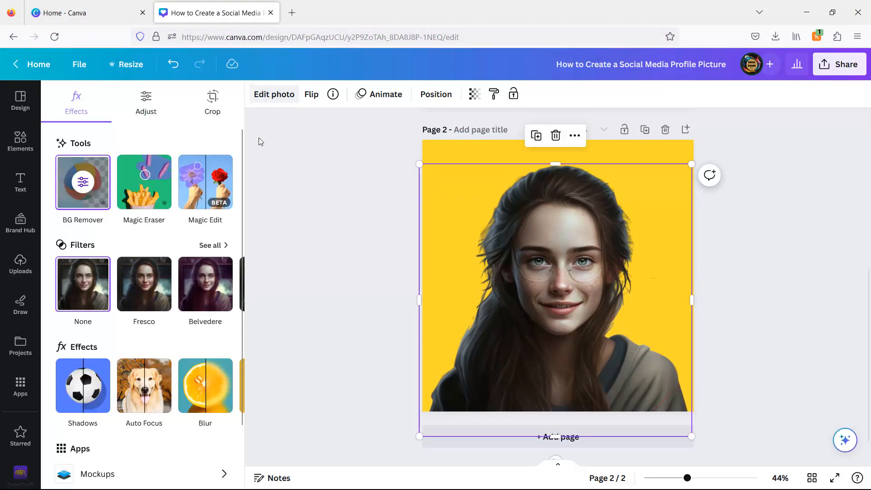
pyautogui.click(83, 390)
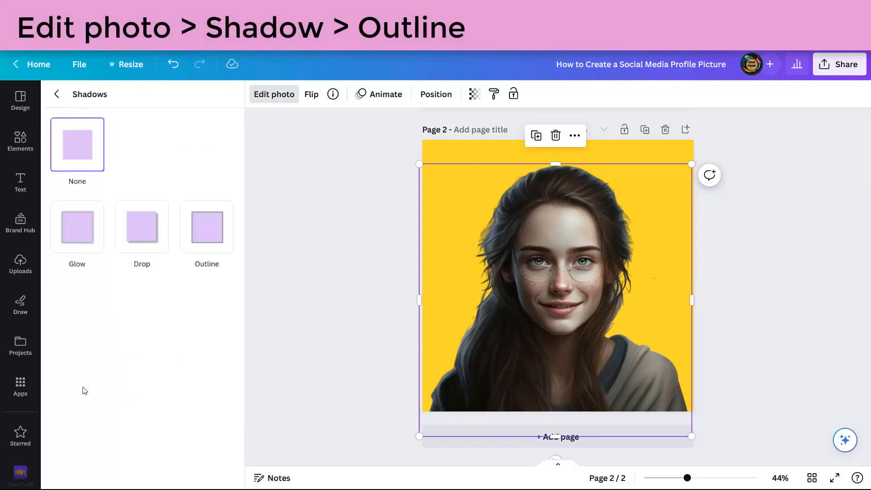
pyautogui.click(215, 230)
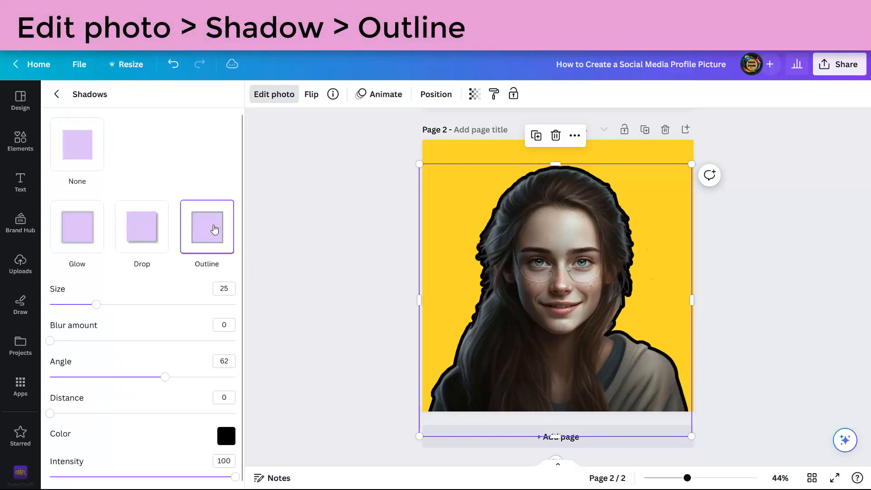
pyautogui.click(224, 436)
pyautogui.moveTo(229, 374); pyautogui.dragTo(221, 303)
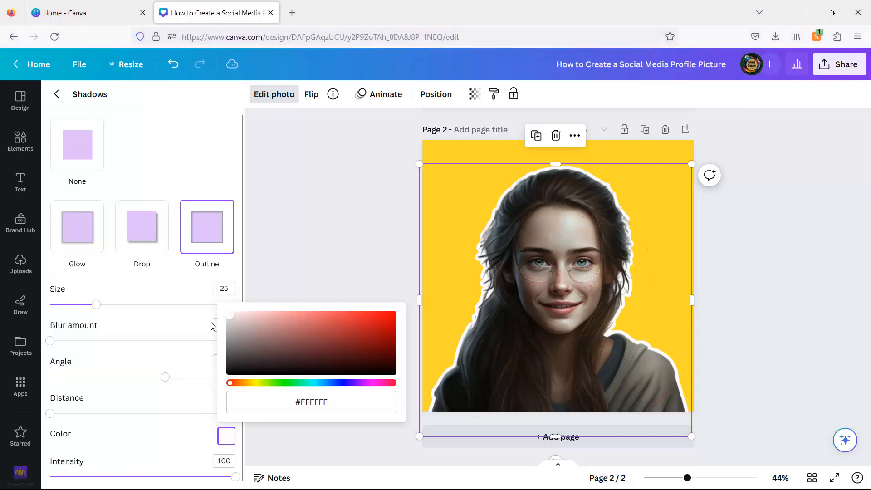
pyautogui.click(168, 324)
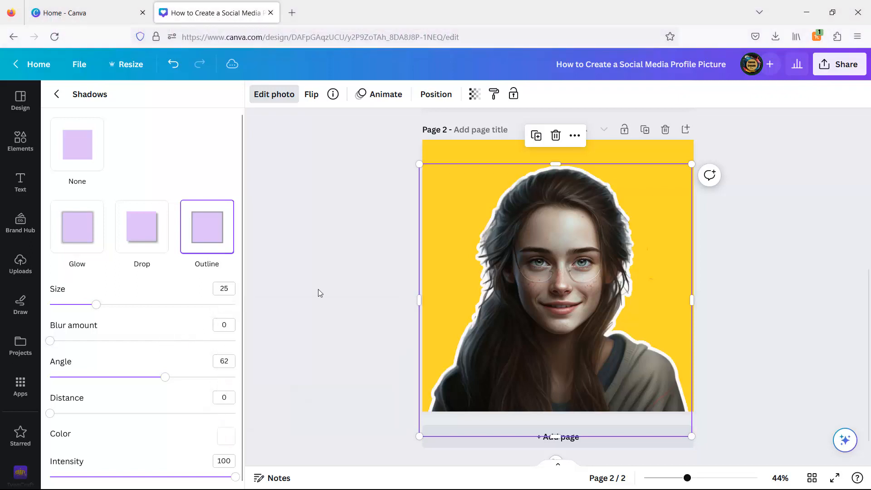
pyautogui.click(318, 289)
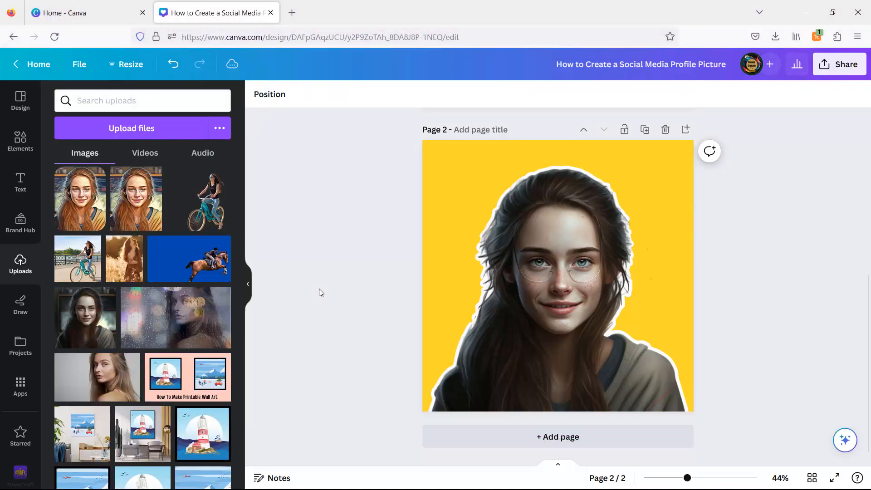
# Add a blank page at the end, and replace page 2 with its duplicate by deleting the original.
pyautogui.click(559, 436)
pyautogui.scroll(6, 499, 293)
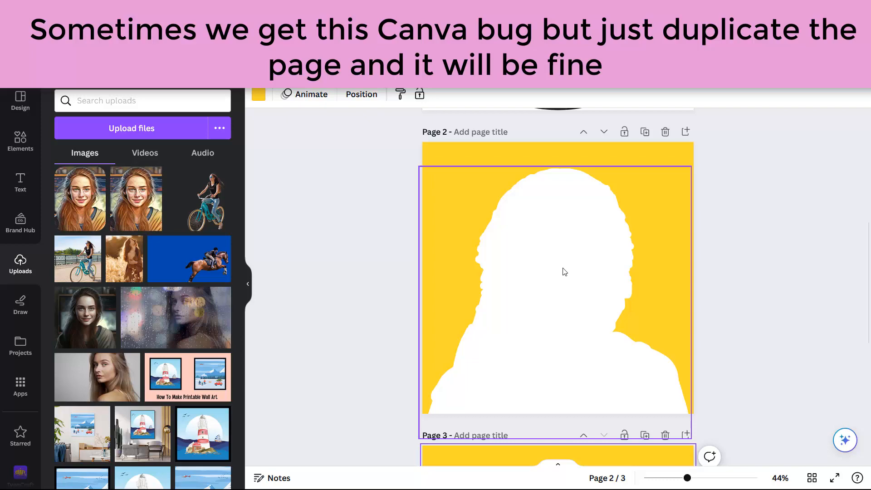
pyautogui.click(645, 132)
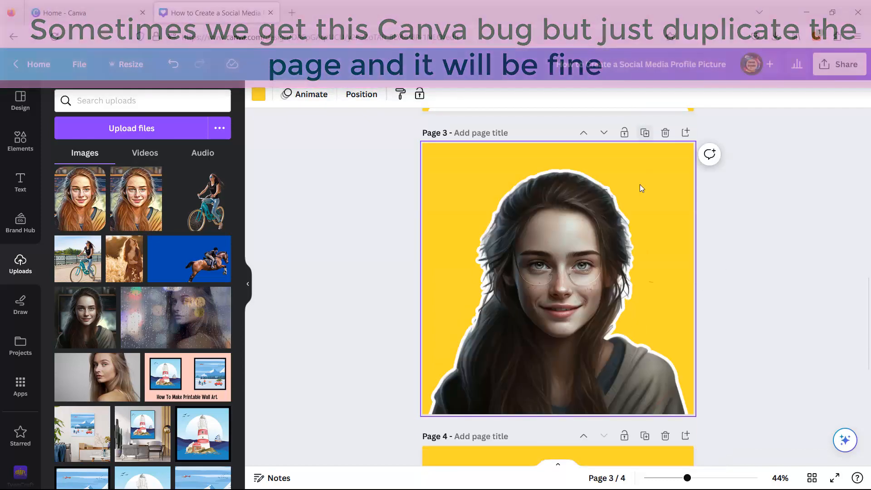
pyautogui.scroll(5, 754, 252)
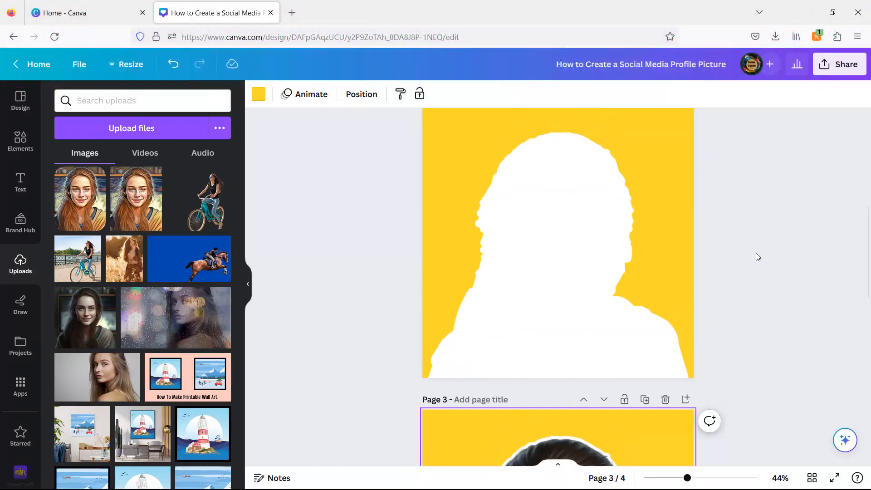
pyautogui.scroll(-5, 754, 263)
pyautogui.scroll(8, 753, 260)
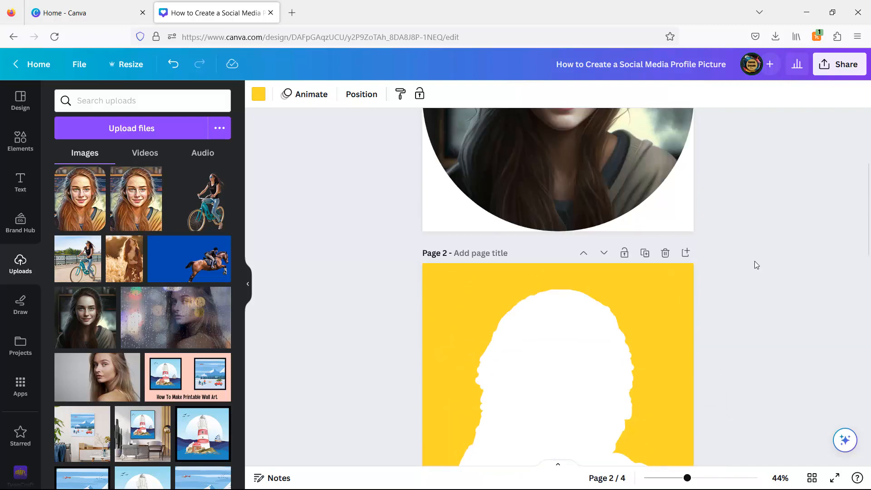
pyautogui.click(664, 287)
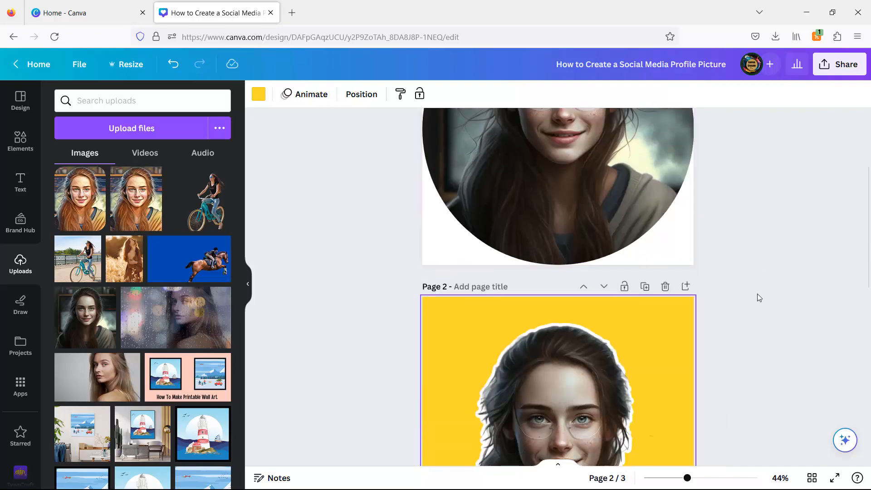
# Search the elements for "frames" to use on the empty yellow page 3.
pyautogui.scroll(-5, 753, 291)
pyautogui.scroll(-5, 744, 286)
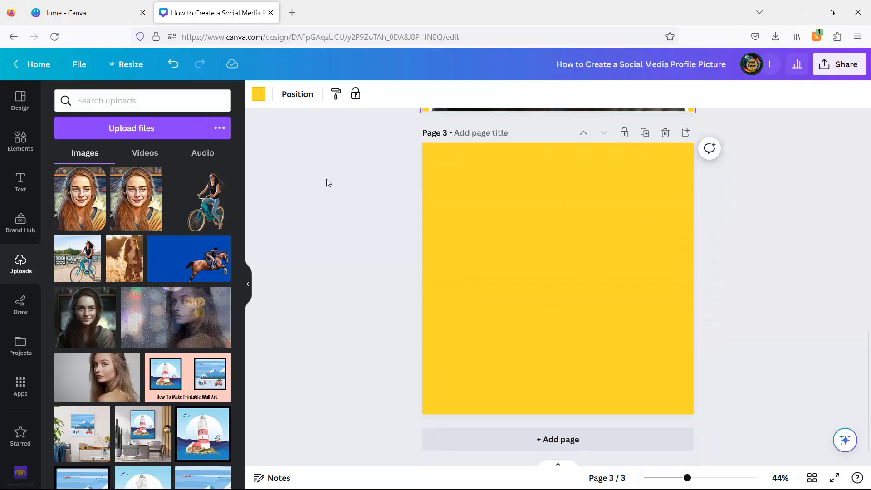
pyautogui.click(15, 146)
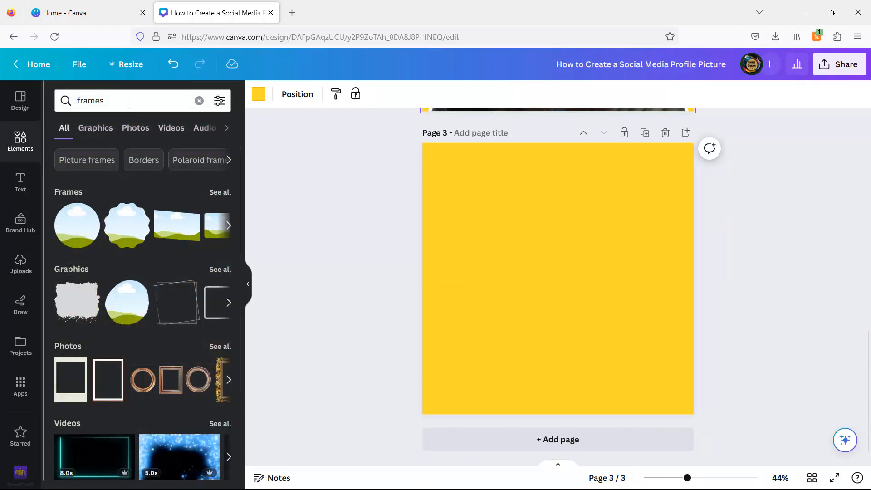
pyautogui.click(198, 100)
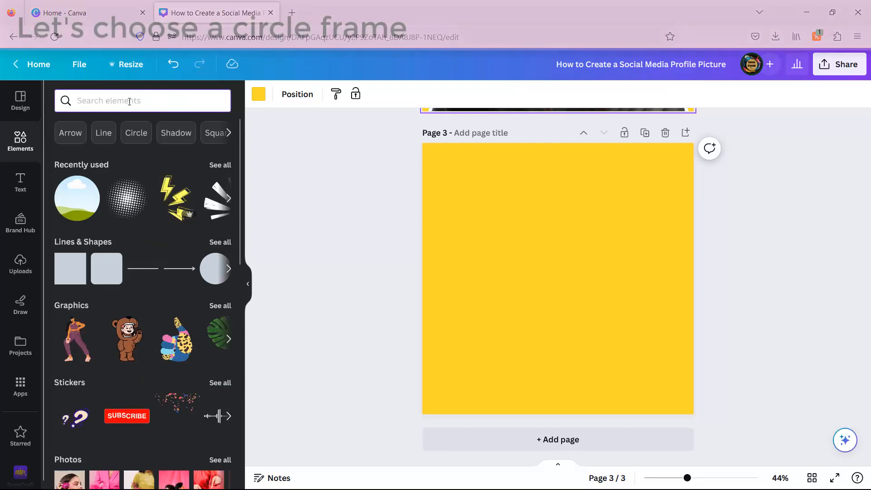
pyautogui.write('fra')
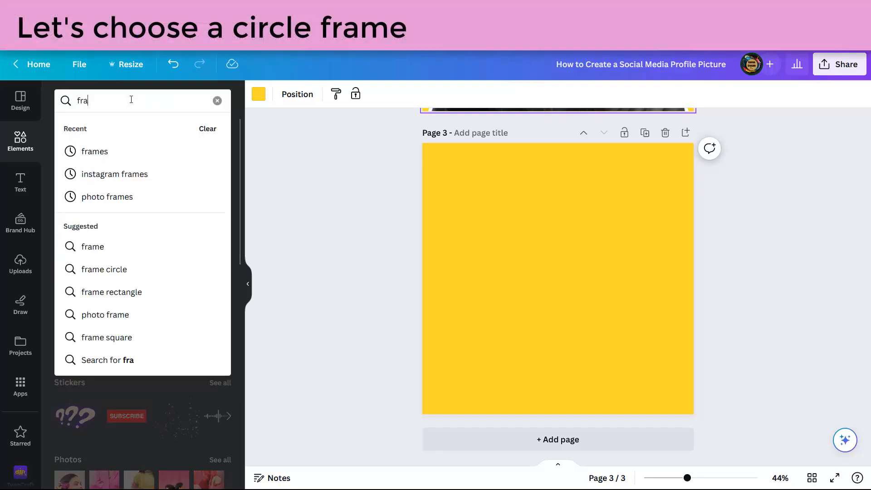
pyautogui.click(115, 154)
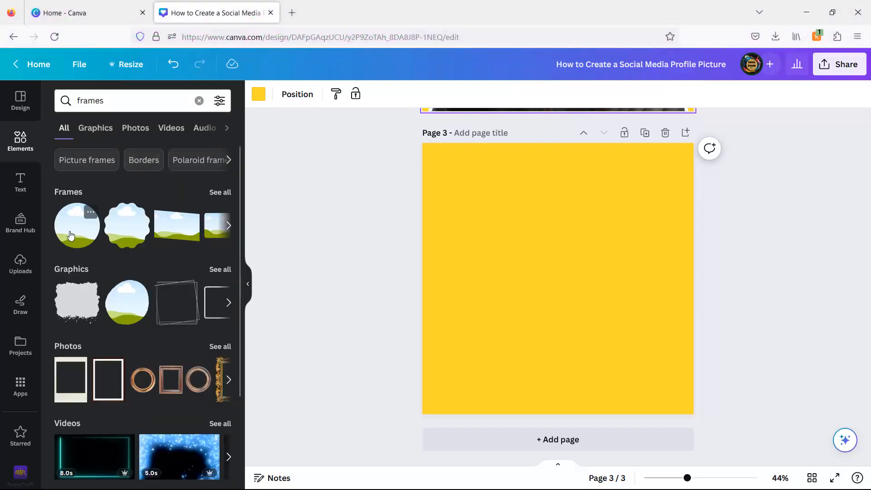
# Add the circle frame to page 3 and enlarge it to fill the page.
pyautogui.click(67, 240)
pyautogui.moveTo(490, 350); pyautogui.dragTo(422, 414)
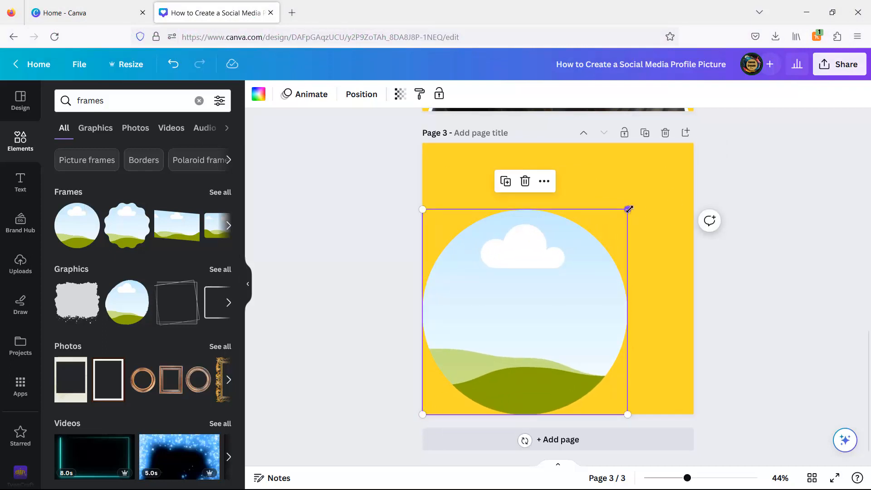
pyautogui.moveTo(628, 209); pyautogui.dragTo(721, 171)
# Download only page 2, the outlined portrait on yellow, as a PNG.
pyautogui.scroll(6, 787, 176)
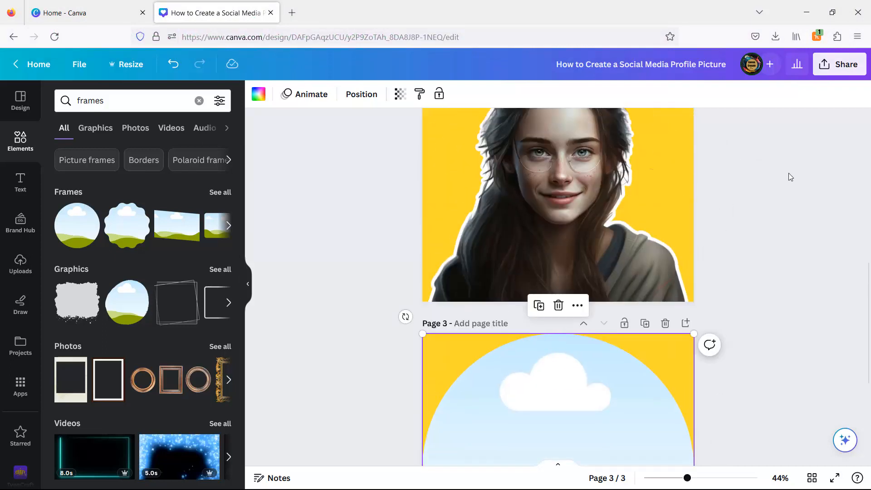
pyautogui.click(839, 64)
pyautogui.click(724, 359)
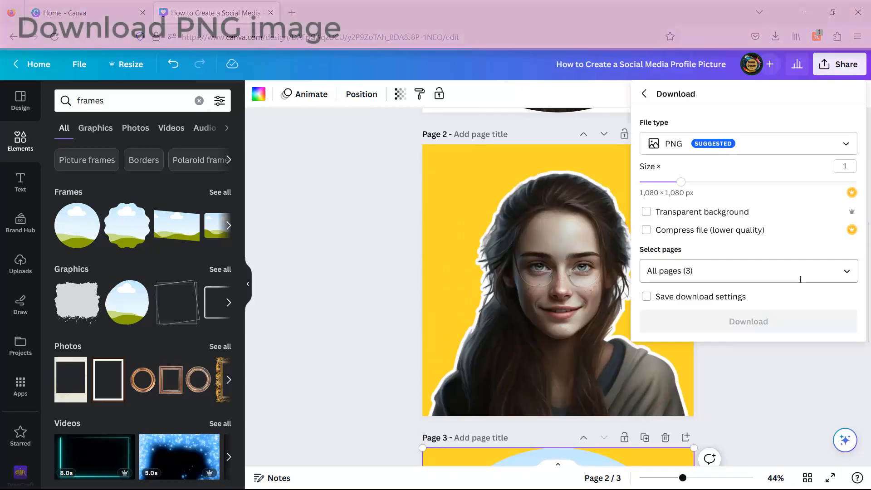
pyautogui.click(744, 272)
pyautogui.click(785, 302)
pyautogui.click(844, 332)
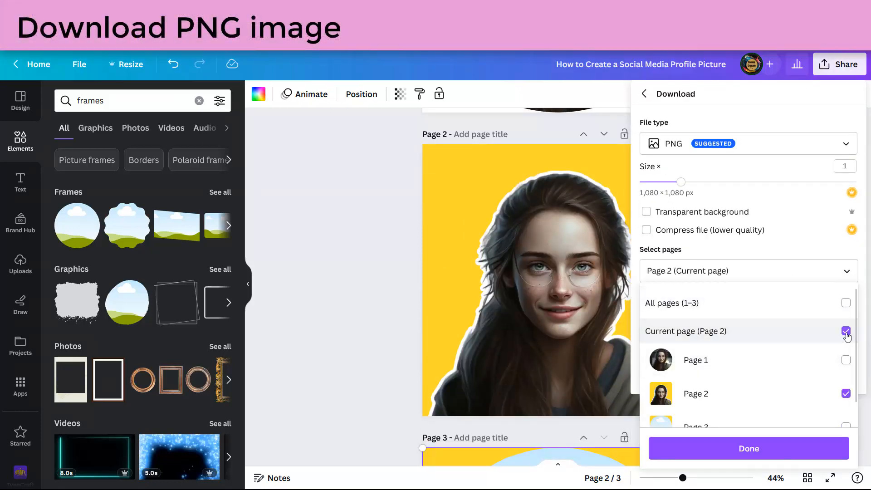
pyautogui.click(746, 448)
pyautogui.click(745, 328)
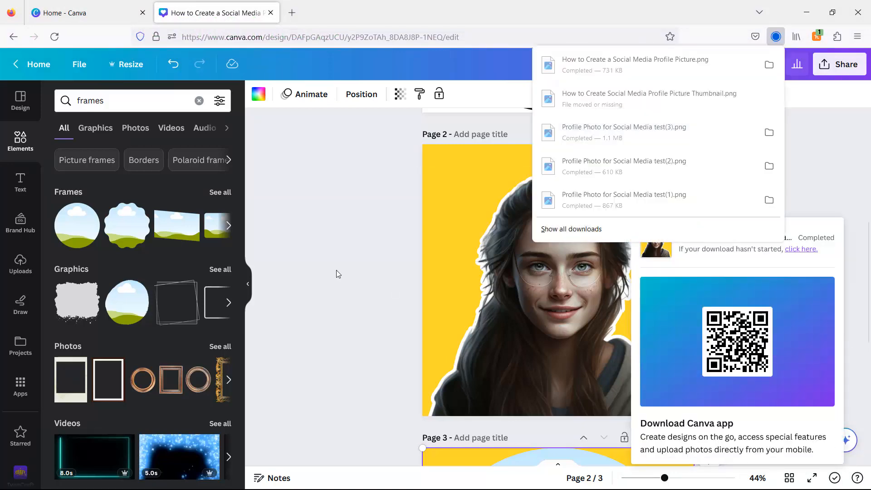
pyautogui.click(336, 270)
# Upload the downloaded "How to Create a Social Media Profile Picture.png" to the design's image uploads.
pyautogui.click(775, 36)
pyautogui.moveTo(746, 62); pyautogui.dragTo(116, 186)
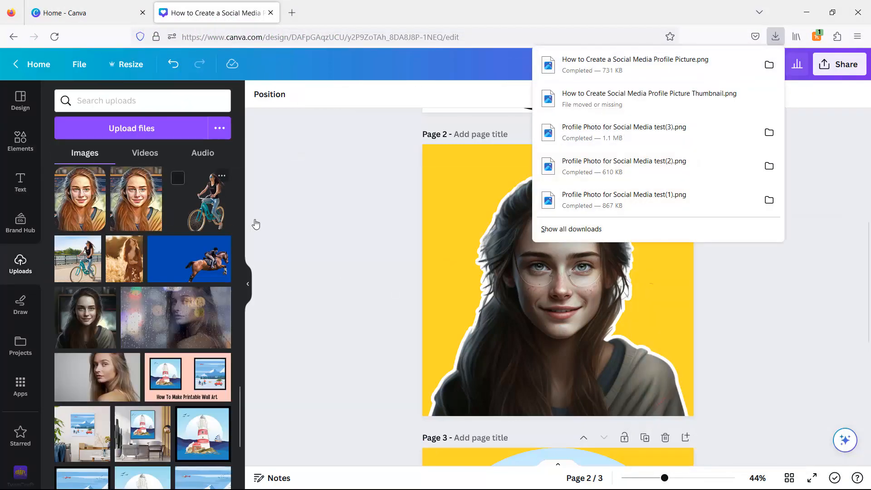
pyautogui.scroll(20, 156, 247)
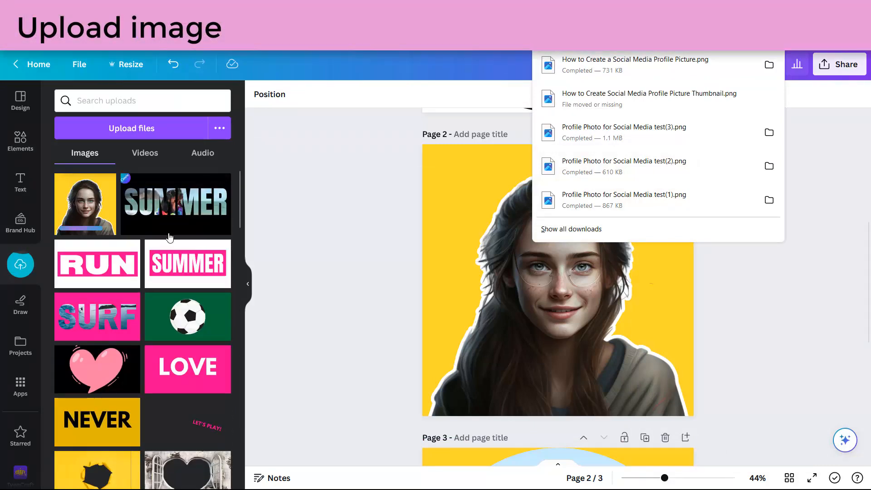
pyautogui.click(402, 271)
# Change page 3's background to white, shifting the circle frame aside to reach it and back to fill the page.
pyautogui.scroll(-5, 396, 265)
pyautogui.moveTo(486, 292); pyautogui.dragTo(544, 293)
pyautogui.click(449, 227)
pyautogui.click(258, 95)
pyautogui.click(127, 163)
pyautogui.click(568, 232)
pyautogui.moveTo(570, 236); pyautogui.dragTo(511, 241)
# Place the uploaded portrait with the yellow background into the circle frame on page 3.
pyautogui.click(21, 263)
pyautogui.moveTo(86, 204); pyautogui.dragTo(483, 232)
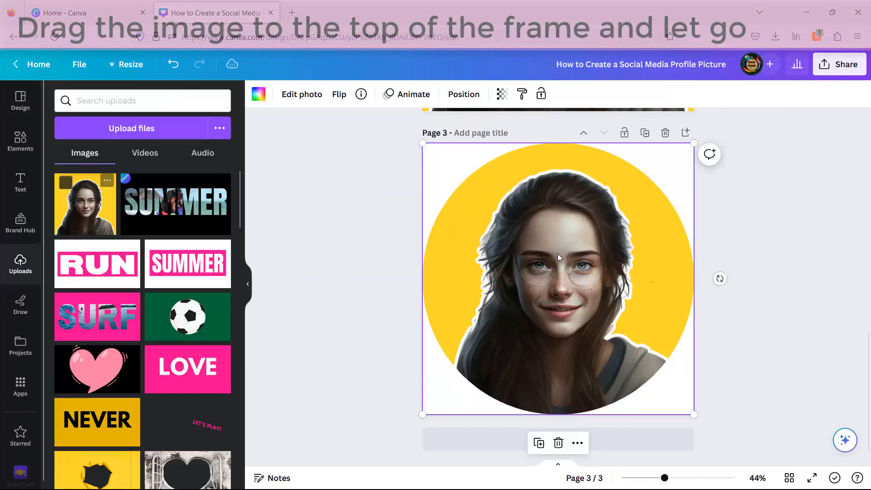
pyautogui.click(815, 304)
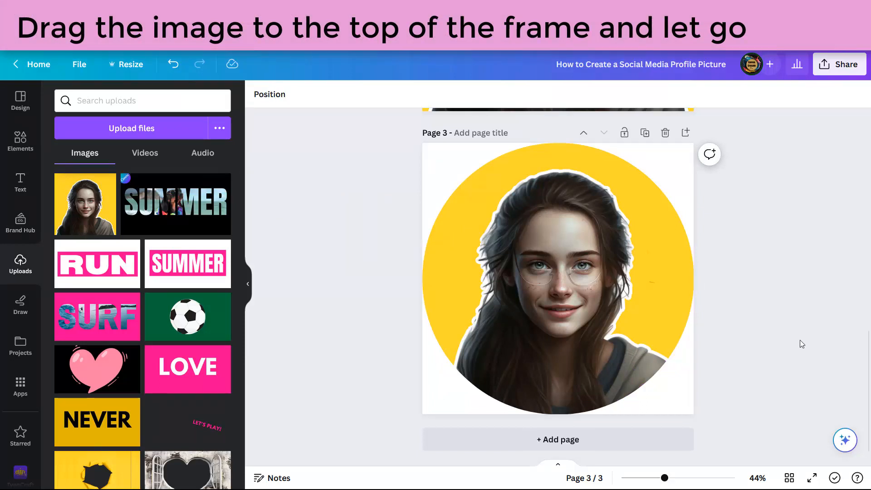
# Download only page 3 as a PNG with a transparent background, and open the downloaded image.
pyautogui.click(789, 478)
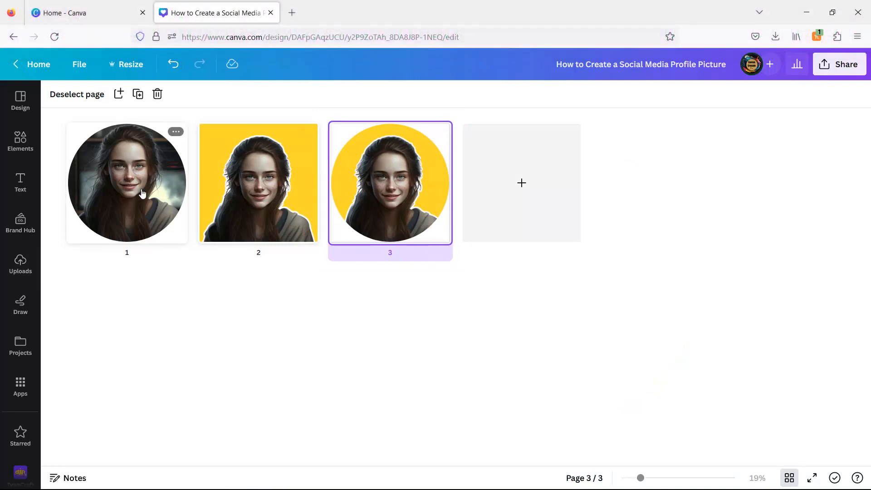
pyautogui.doubleClick(381, 223)
pyautogui.click(839, 64)
pyautogui.click(724, 357)
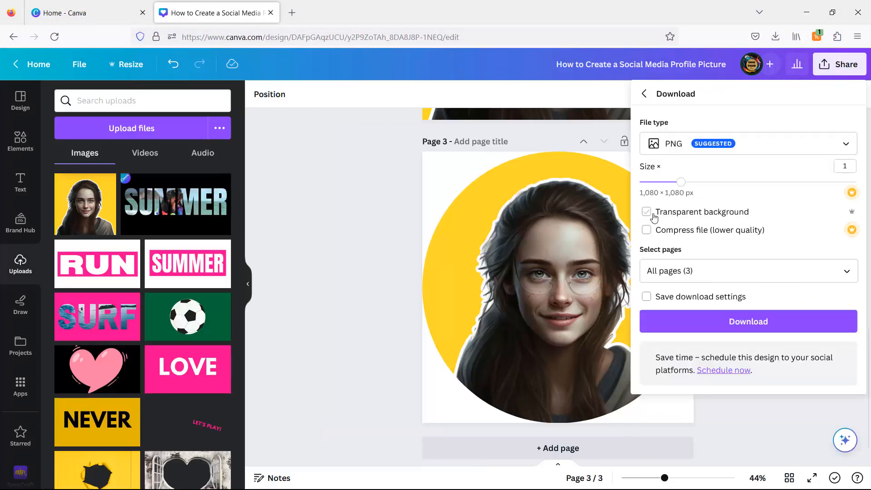
pyautogui.click(842, 275)
pyautogui.click(846, 310)
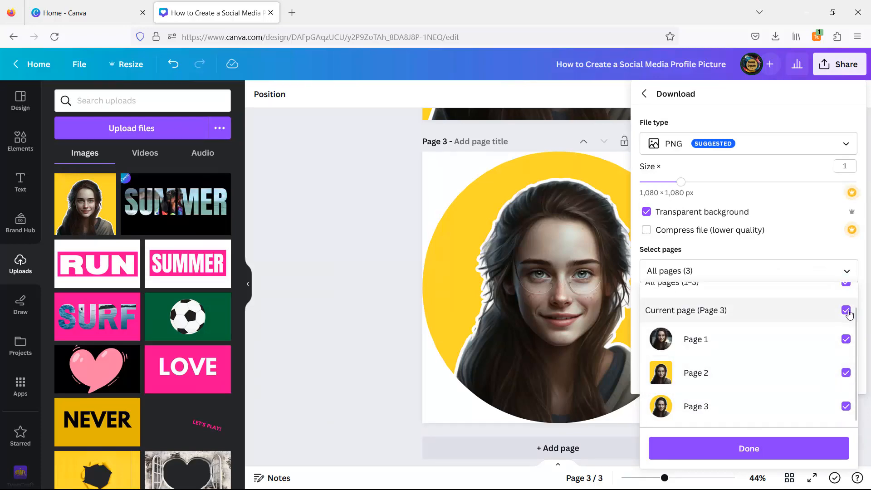
pyautogui.click(791, 449)
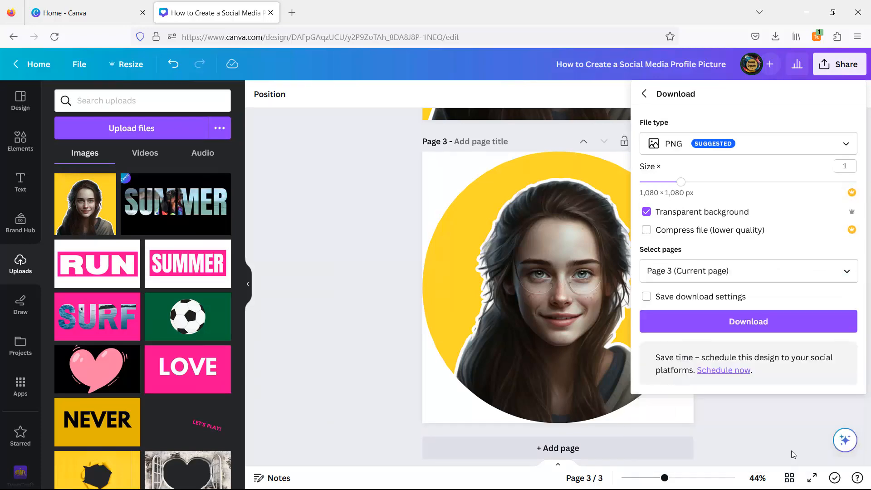
pyautogui.click(748, 322)
pyautogui.click(641, 61)
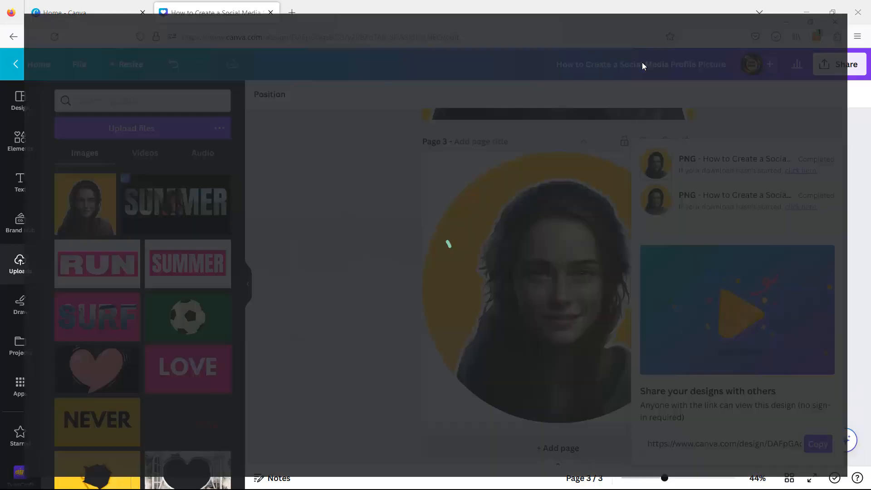
# Add a blank fourth page and search the frame elements for "circle".
pyautogui.click(634, 438)
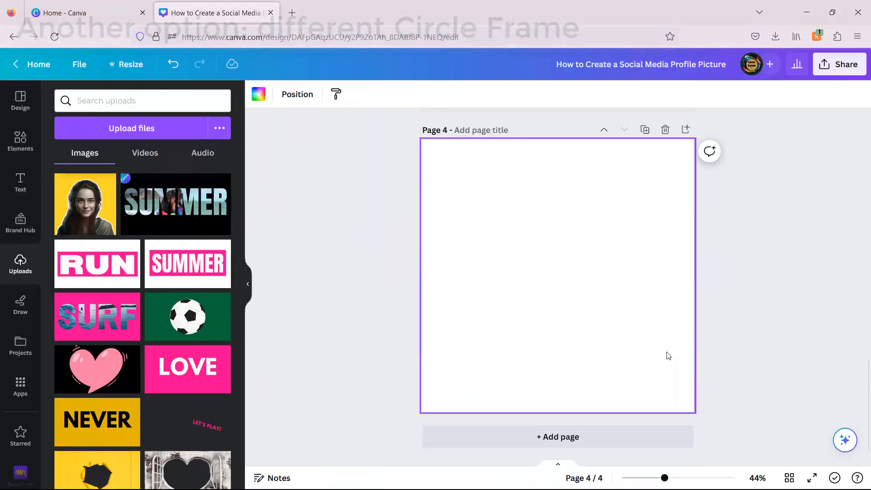
pyautogui.click(23, 138)
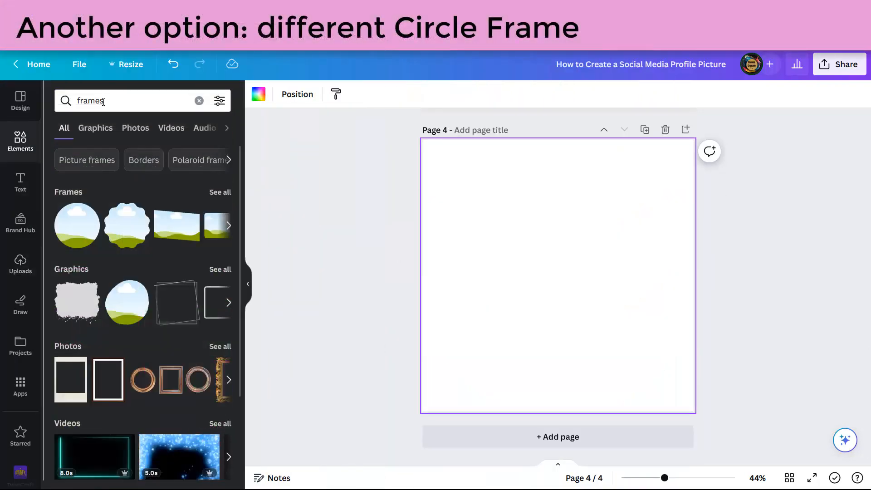
pyautogui.click(219, 191)
pyautogui.doubleClick(95, 101)
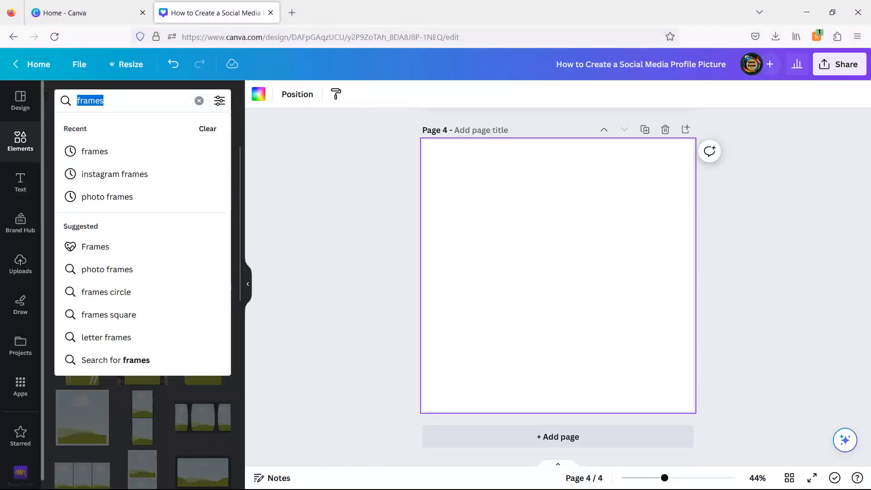
pyautogui.write('circle')
pyautogui.press('Return')
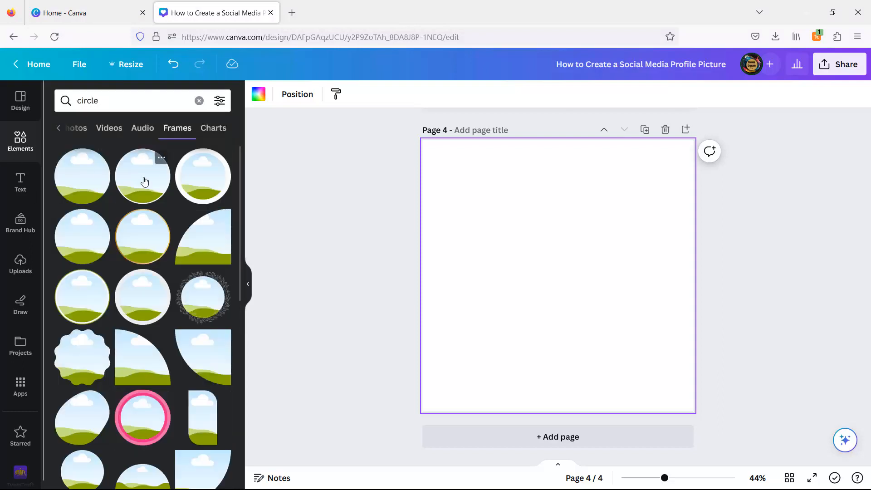
# Place the circle frame with a thin border on page 4 and enlarge it to fill the whole page.
pyautogui.click(145, 182)
pyautogui.moveTo(488, 344); pyautogui.dragTo(422, 411)
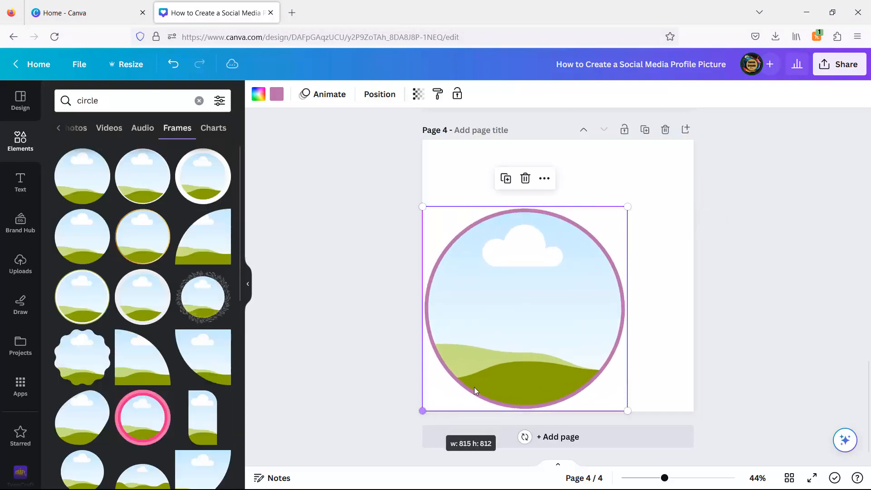
pyautogui.moveTo(627, 206); pyautogui.dragTo(693, 140)
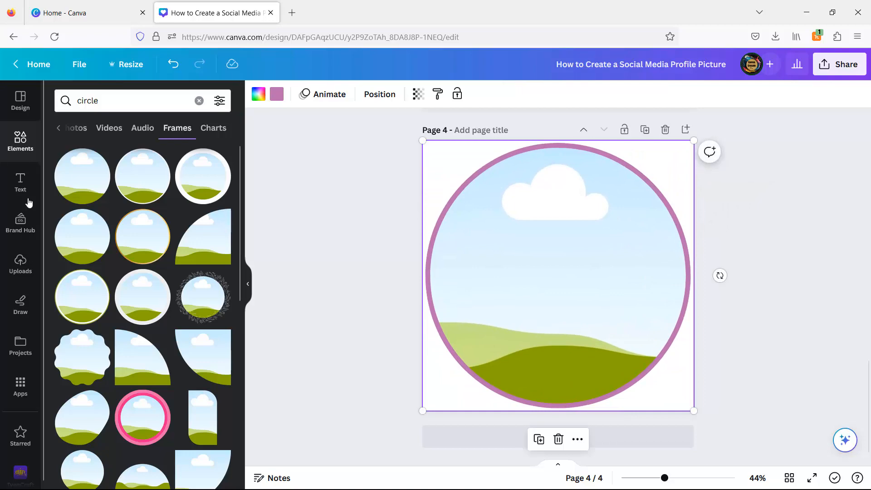
# Fill page 4's circle frame with the uploaded yellow-background portrait and change the frame's border colour to white.
pyautogui.click(18, 274)
pyautogui.moveTo(85, 204); pyautogui.dragTo(477, 227)
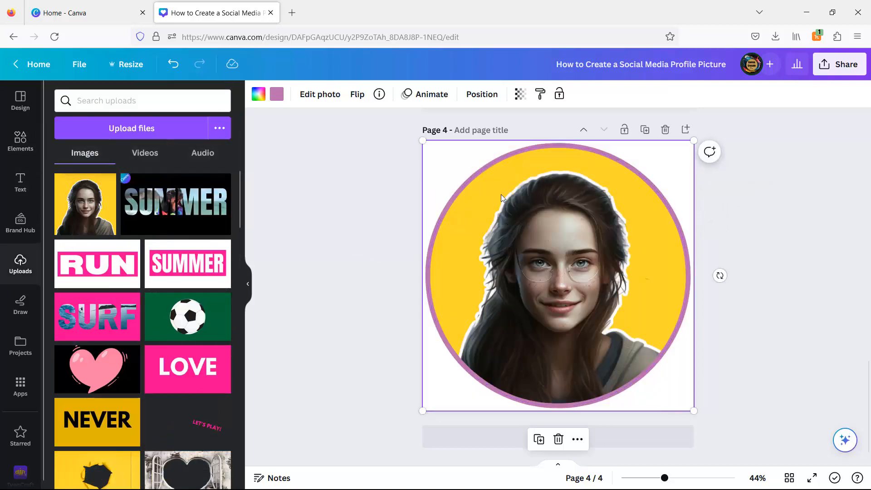
pyautogui.click(280, 99)
pyautogui.click(157, 170)
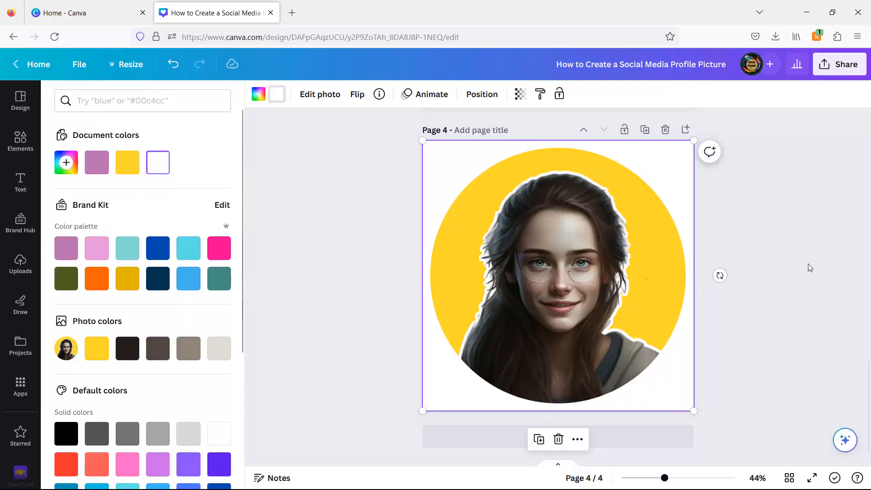
# Download only page 4 as a PNG with a transparent background.
pyautogui.click(839, 64)
pyautogui.click(737, 357)
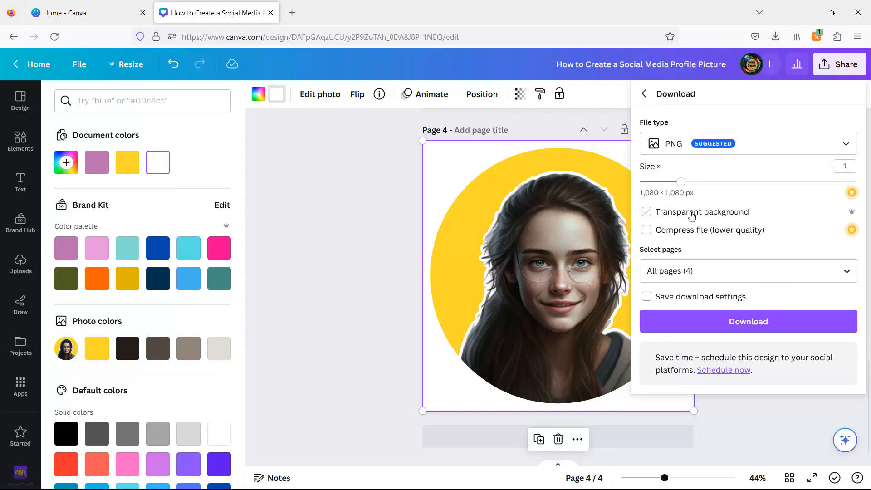
pyautogui.click(846, 271)
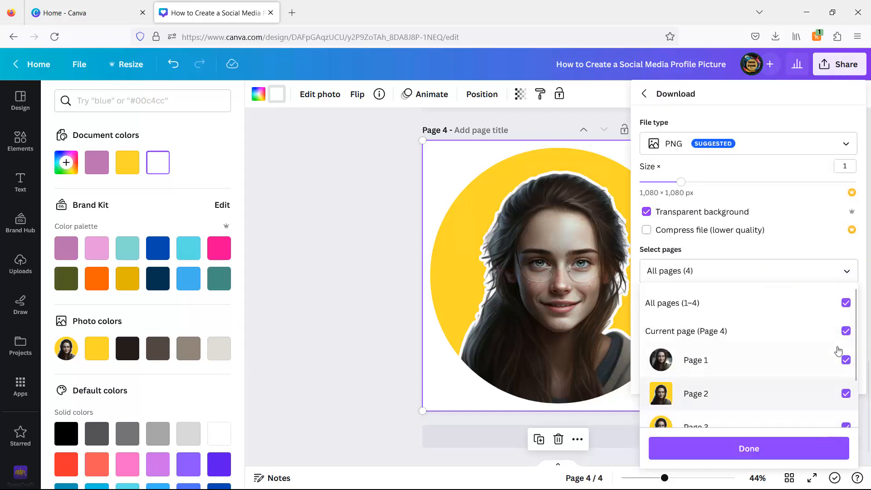
pyautogui.click(845, 302)
pyautogui.click(845, 331)
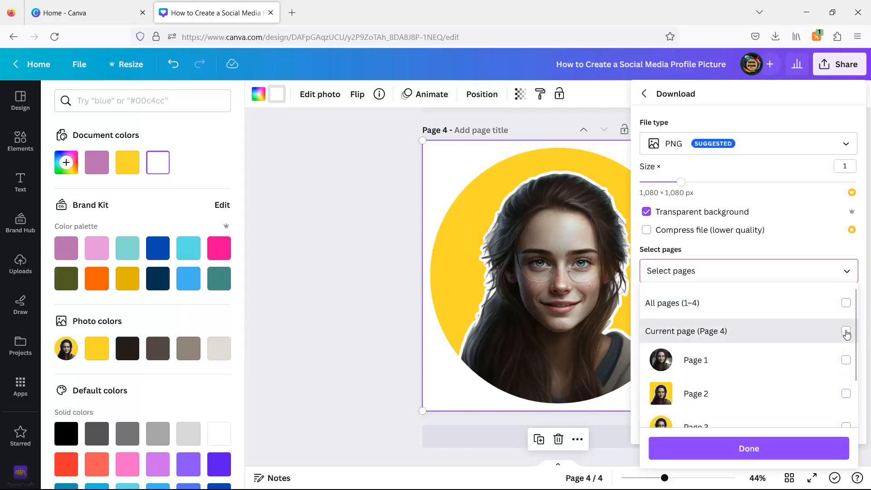
pyautogui.click(762, 449)
pyautogui.click(749, 320)
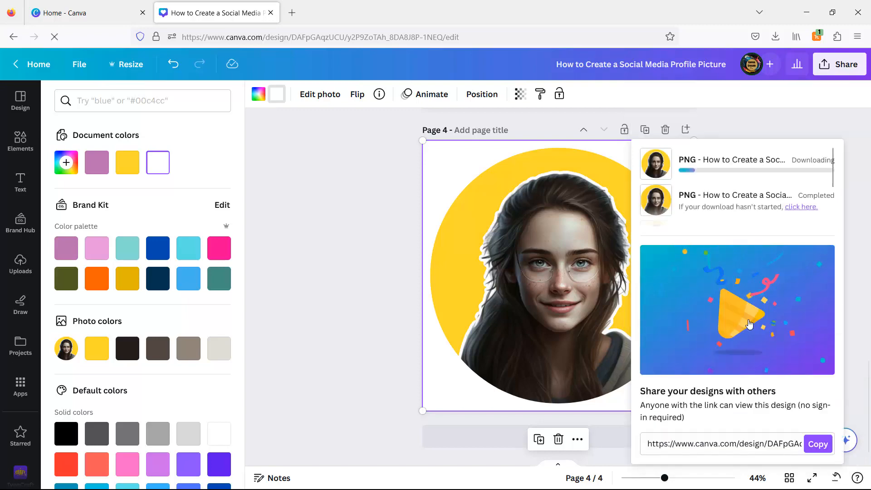
pyautogui.click(646, 65)
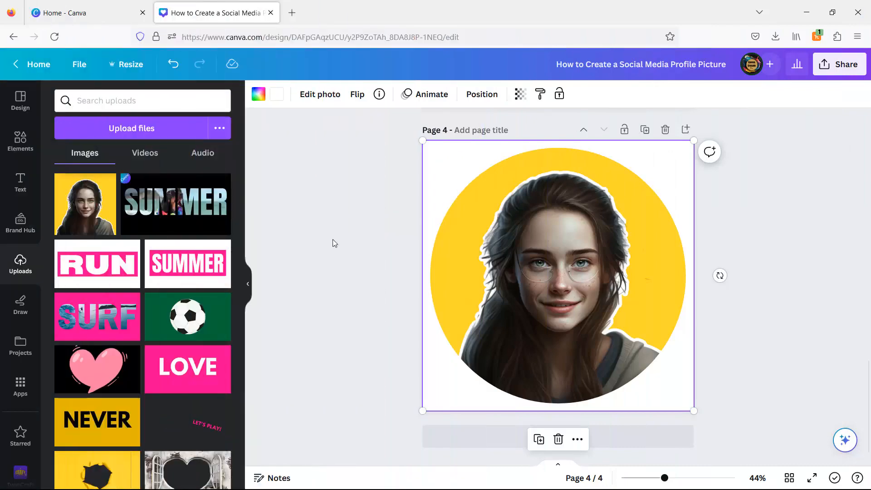
# Try cyan, light blue and light pink brand colours as page 2's background, and return it to yellow.
pyautogui.scroll(10, 832, 213)
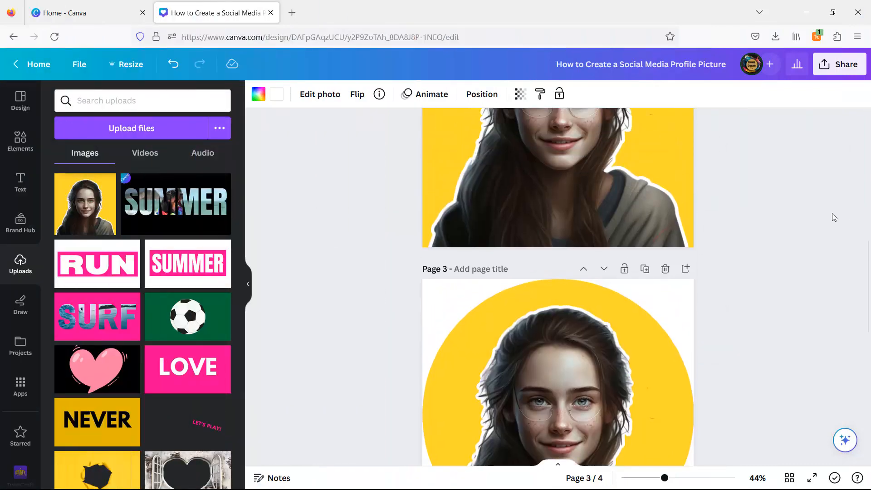
pyautogui.click(669, 156)
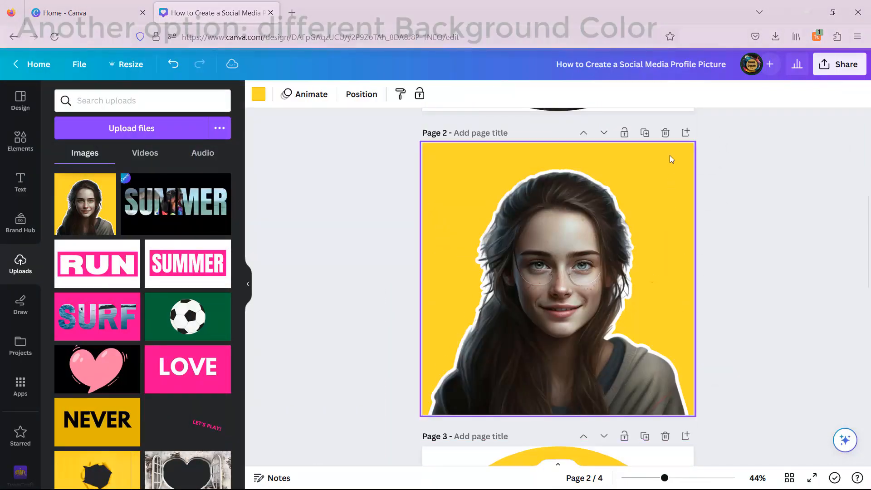
pyautogui.click(258, 97)
pyautogui.click(187, 251)
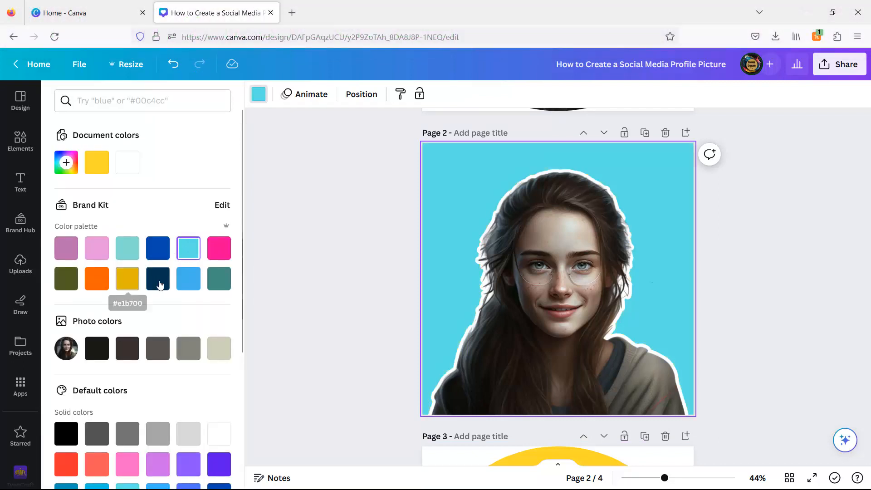
pyautogui.click(188, 278)
pyautogui.click(94, 254)
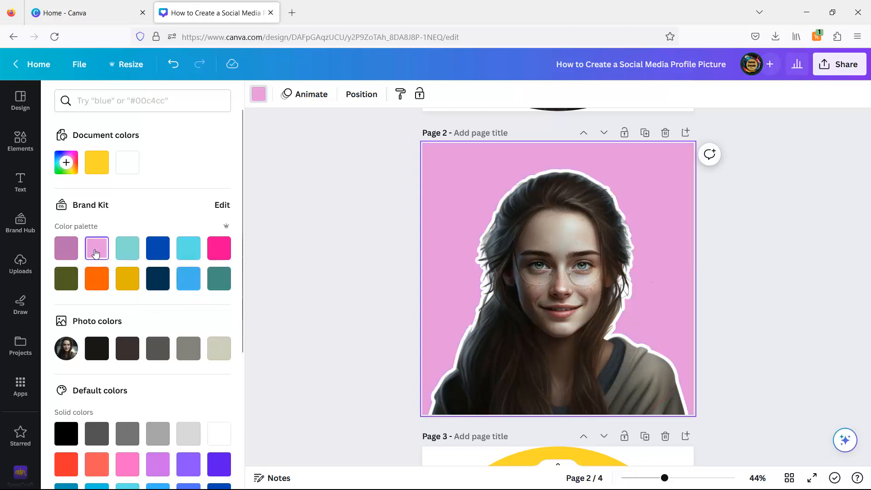
pyautogui.click(97, 171)
# Add page 5 and try default gradients as its background, settling on the blue-to-yellow one.
pyautogui.scroll(-10, 326, 240)
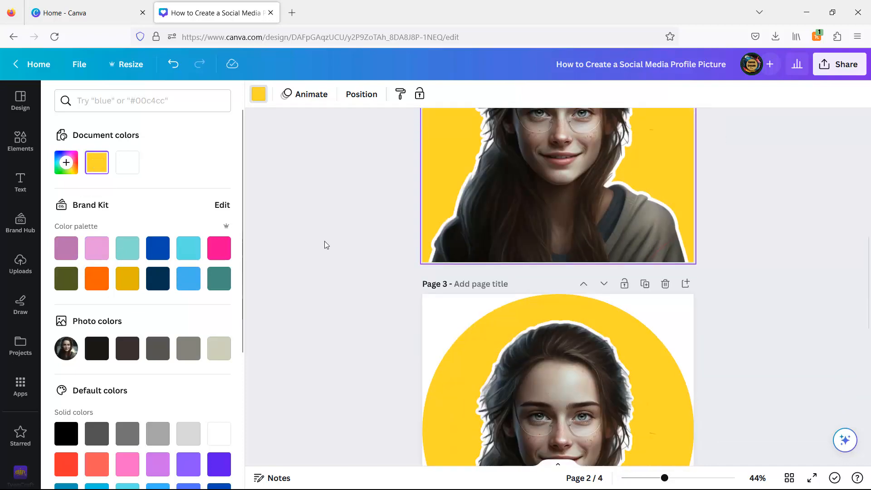
pyautogui.click(558, 437)
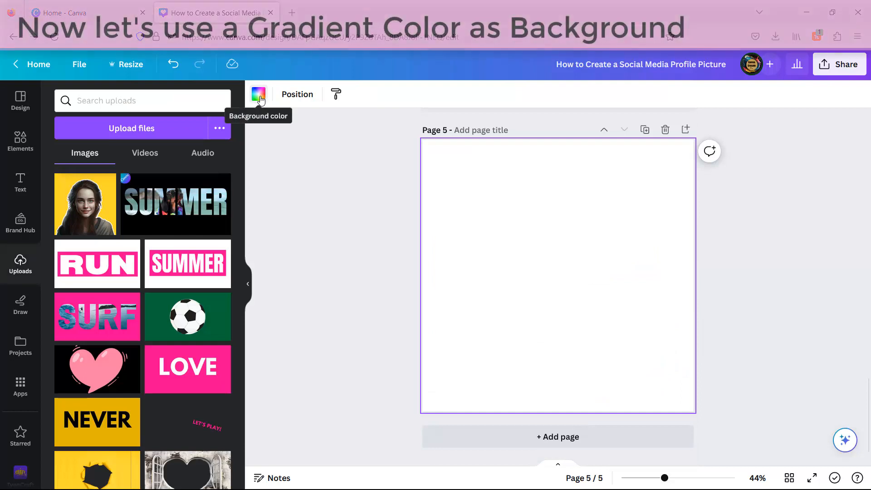
pyautogui.click(258, 95)
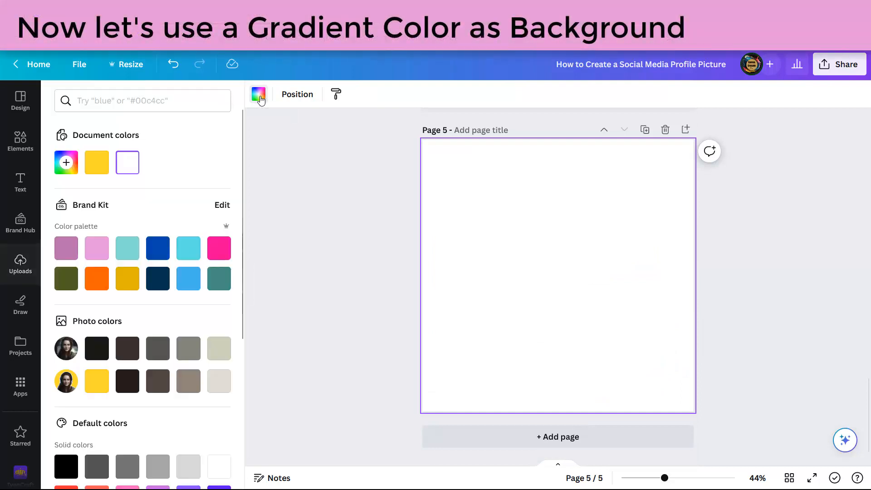
pyautogui.click(66, 164)
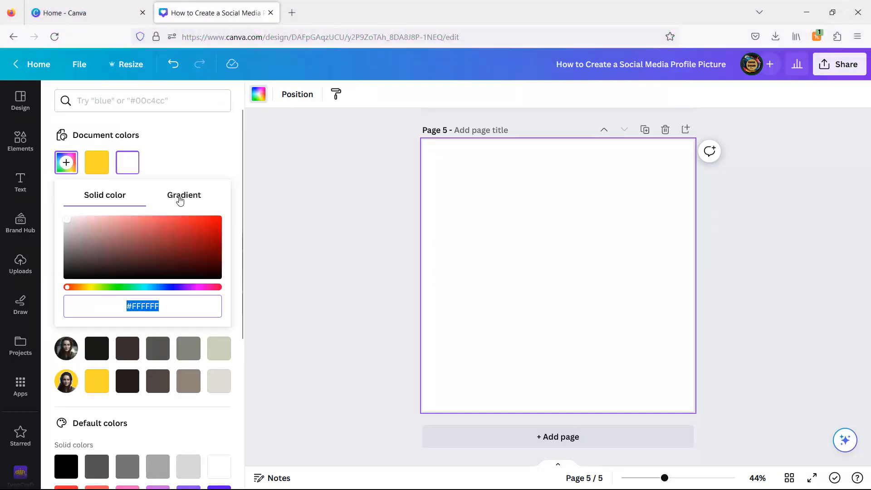
pyautogui.click(187, 153)
pyautogui.scroll(-5, 181, 151)
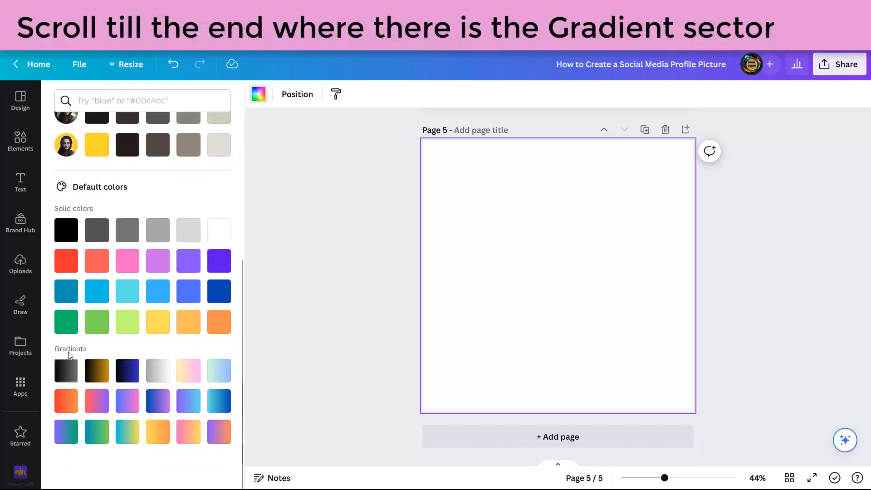
pyautogui.click(186, 434)
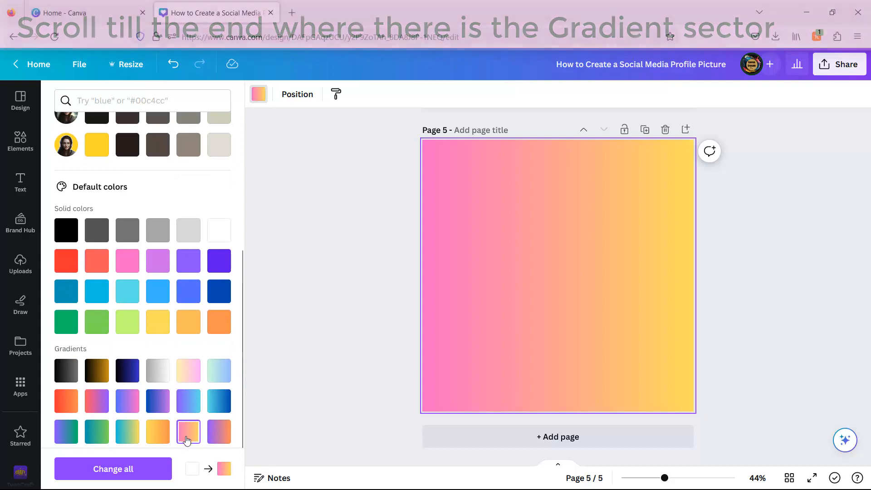
pyautogui.click(157, 438)
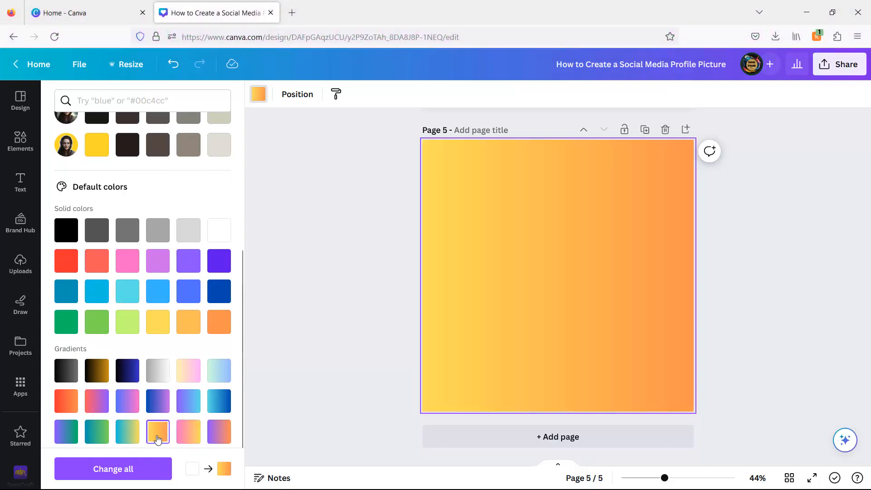
pyautogui.click(125, 437)
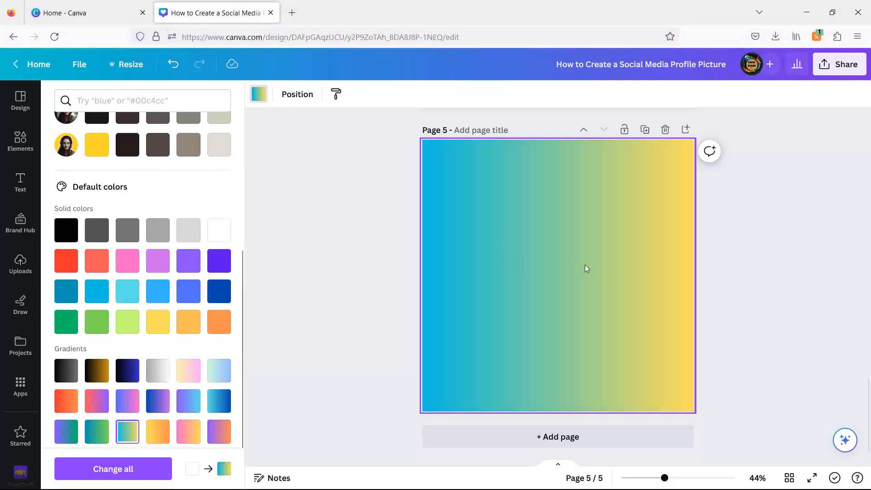
# Change the style of page 5's background gradient to the circular one centred at 50% 50%.
pyautogui.scroll(5, 143, 223)
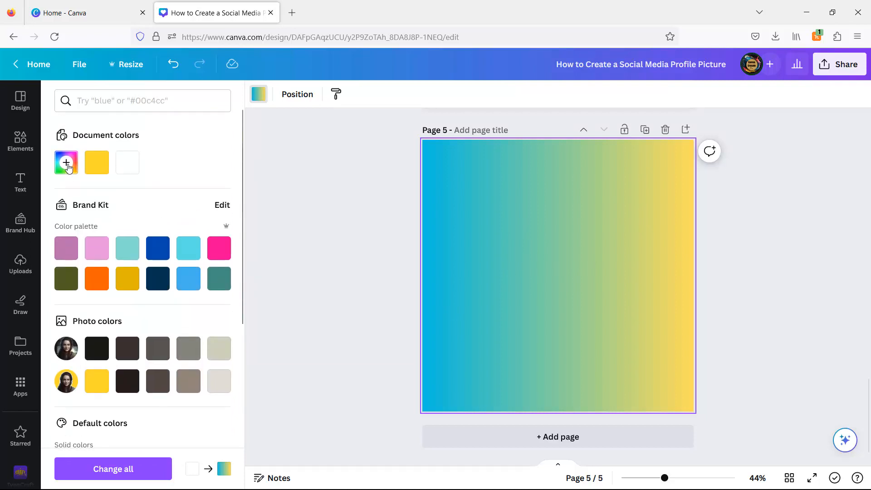
pyautogui.click(67, 164)
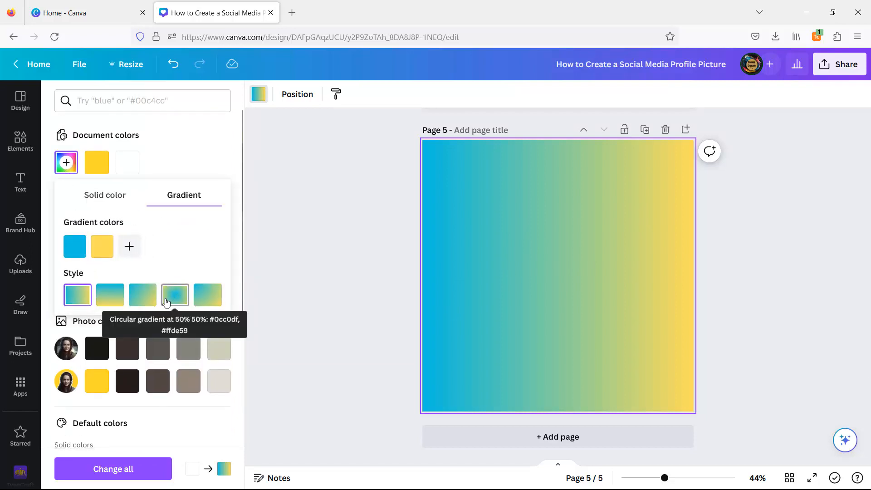
pyautogui.click(173, 301)
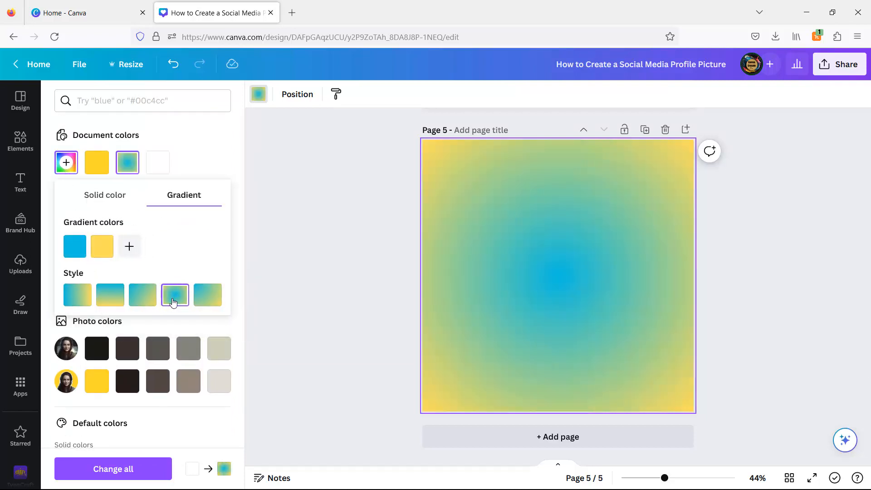
# Add the uploaded original portrait with the dark room background to page 5 and remove its background.
pyautogui.click(19, 267)
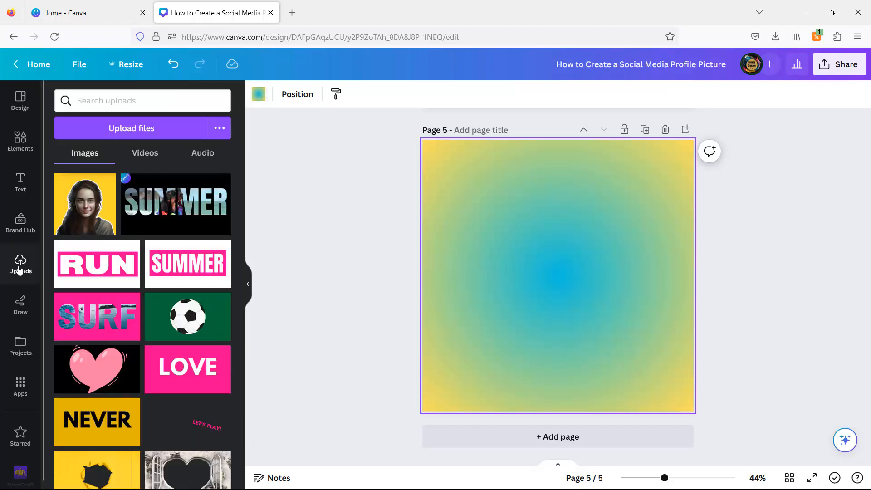
pyautogui.scroll(-10, 87, 307)
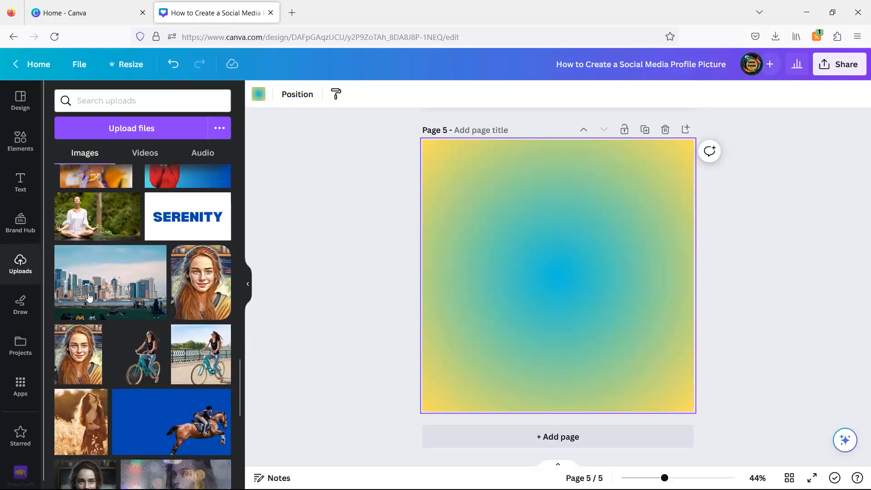
pyautogui.scroll(-4, 90, 295)
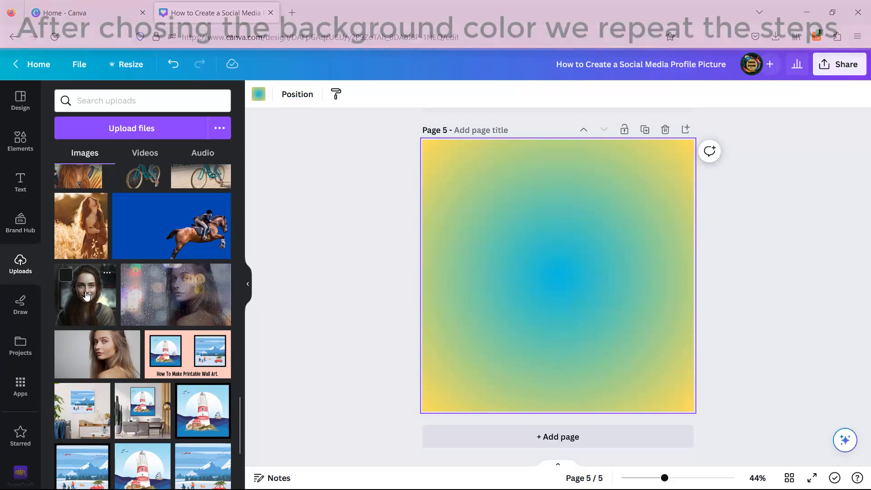
pyautogui.click(87, 295)
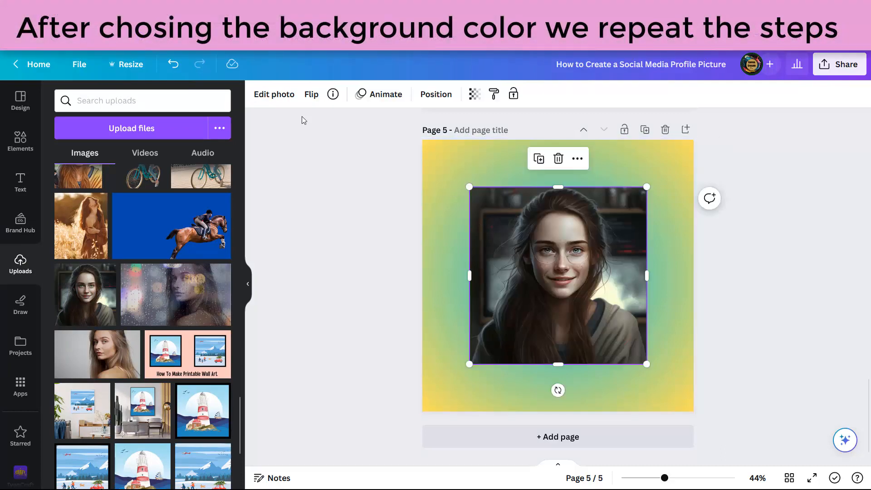
pyautogui.click(279, 100)
pyautogui.click(88, 187)
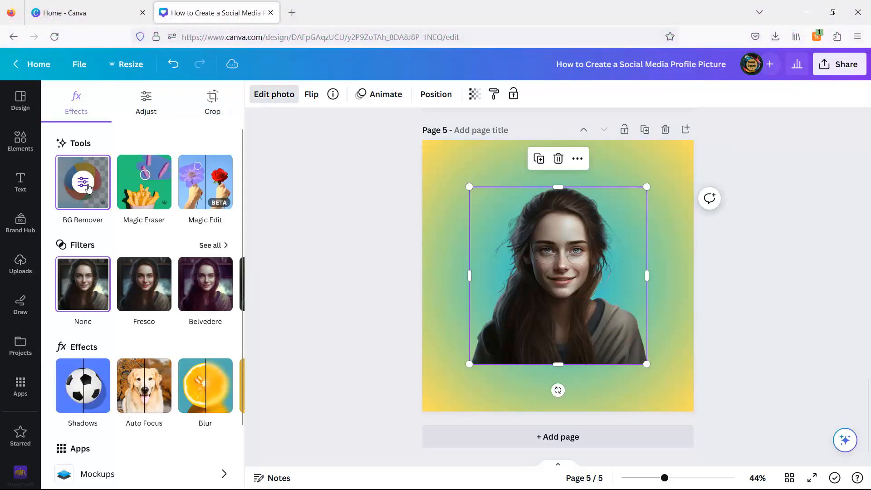
# Examine the cut-out edges of page 5's portrait with the background remover's Erase brush.
pyautogui.click(88, 187)
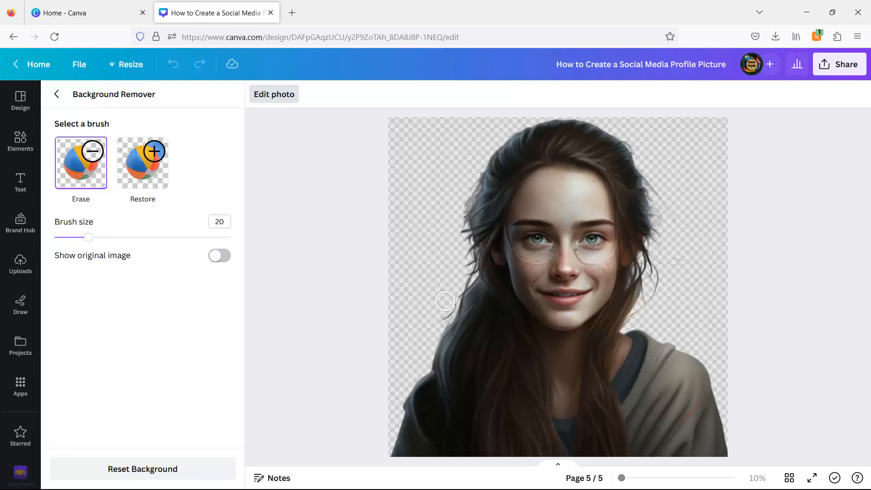
pyautogui.moveTo(446, 301); pyautogui.dragTo(440, 312)
pyautogui.moveTo(661, 266); pyautogui.dragTo(640, 319)
pyautogui.moveTo(689, 260)
pyautogui.mouseDown()
pyautogui.moveTo(665, 242)
pyautogui.moveTo(663, 217)
pyautogui.mouseUp()
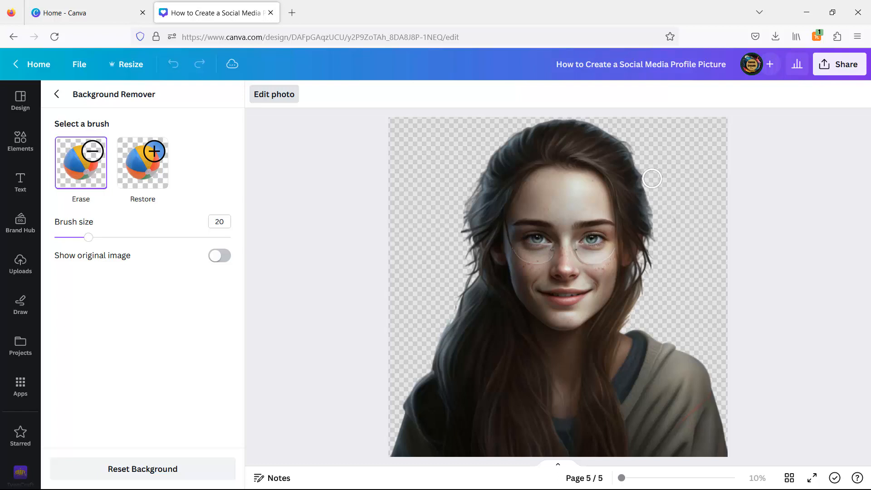
pyautogui.click(59, 97)
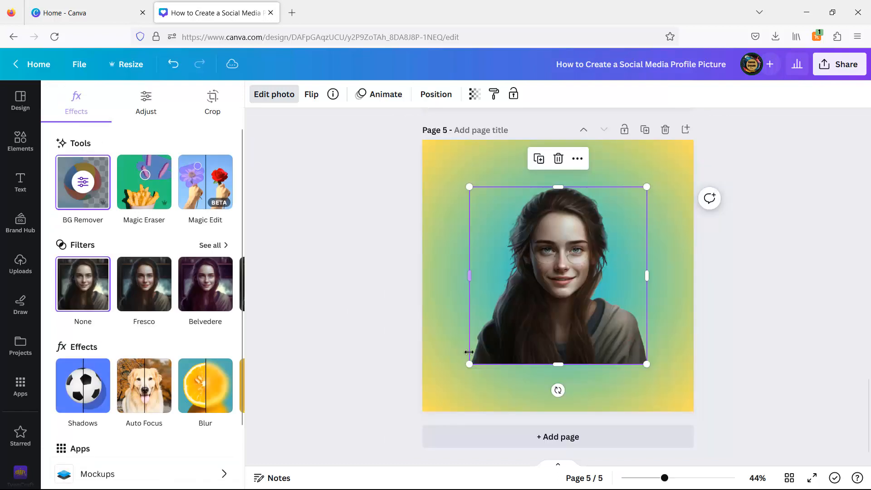
# Enlarge the cut-out portrait on page 5 until it spans the full page width and runs past the lower edge.
pyautogui.moveTo(469, 363); pyautogui.dragTo(423, 411)
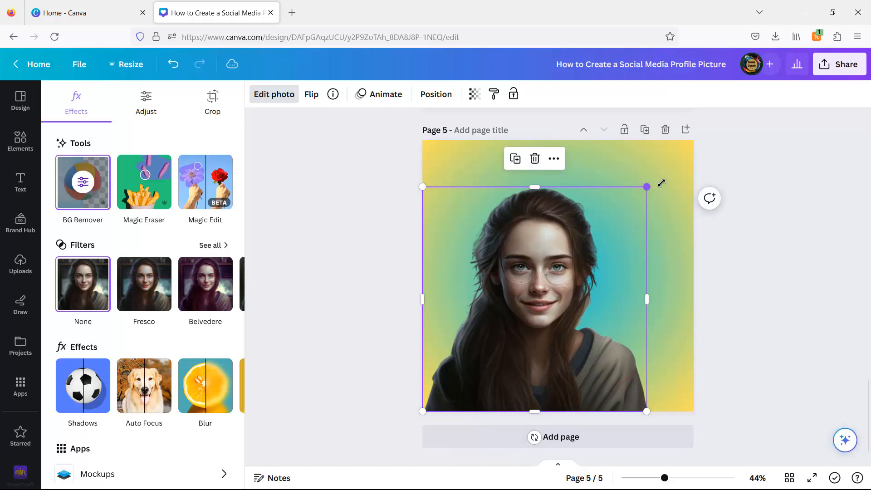
pyautogui.moveTo(661, 183); pyautogui.dragTo(705, 164)
pyautogui.moveTo(434, 426); pyautogui.dragTo(419, 436)
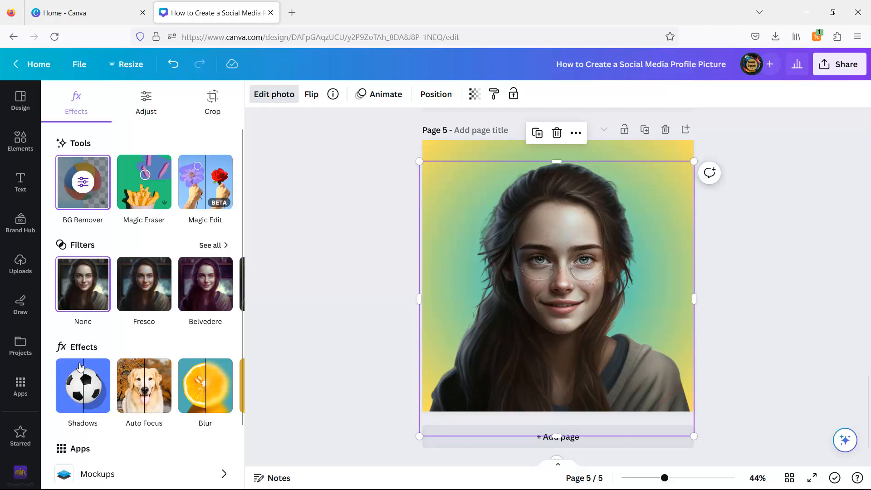
# Apply the Outline shadow effect to page 5's portrait and make the outline white.
pyautogui.click(83, 389)
pyautogui.click(215, 242)
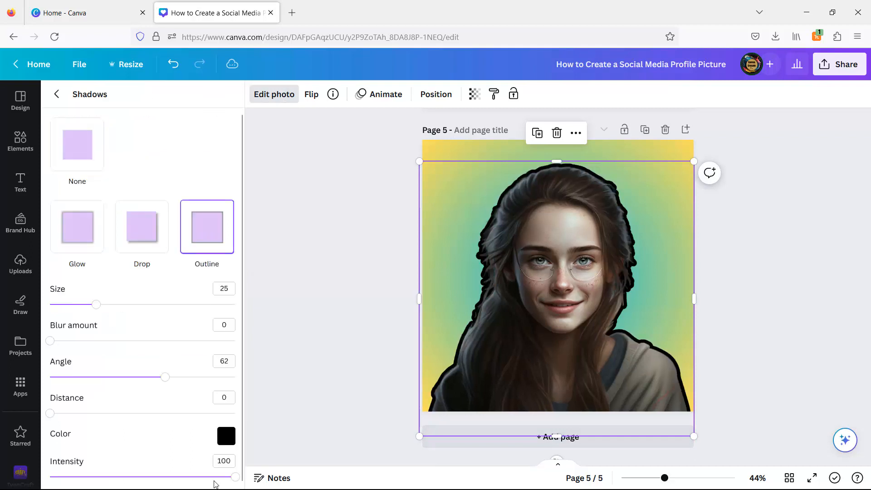
pyautogui.click(226, 435)
pyautogui.moveTo(228, 373); pyautogui.dragTo(214, 301)
pyautogui.click(293, 247)
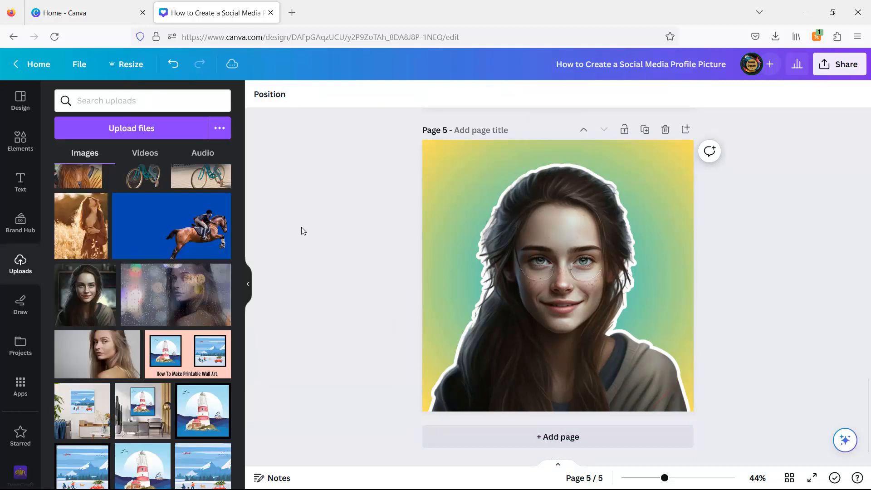
# Review all the pages in grid view and add a page 6 with a white background.
pyautogui.click(789, 477)
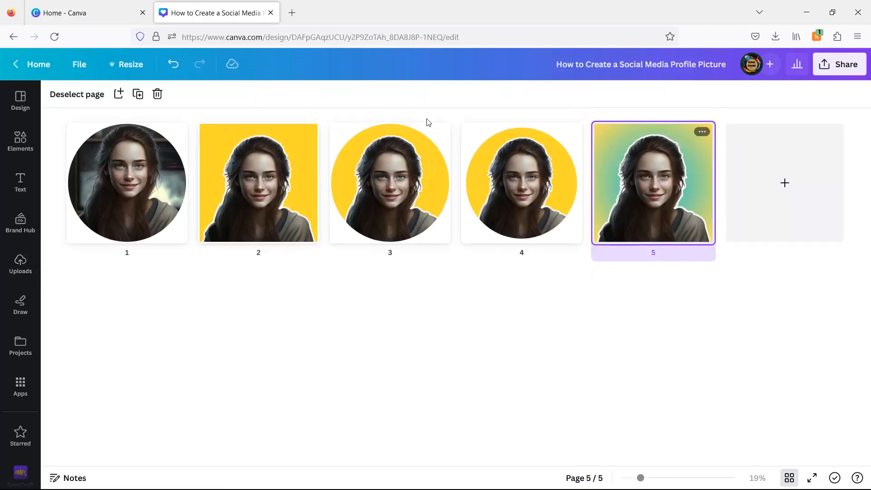
pyautogui.doubleClick(582, 218)
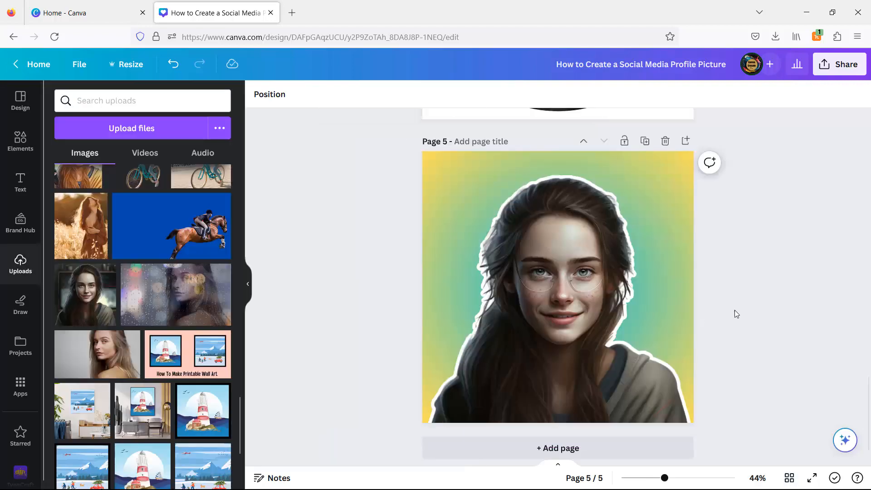
pyautogui.click(609, 437)
pyautogui.click(259, 94)
pyautogui.click(127, 163)
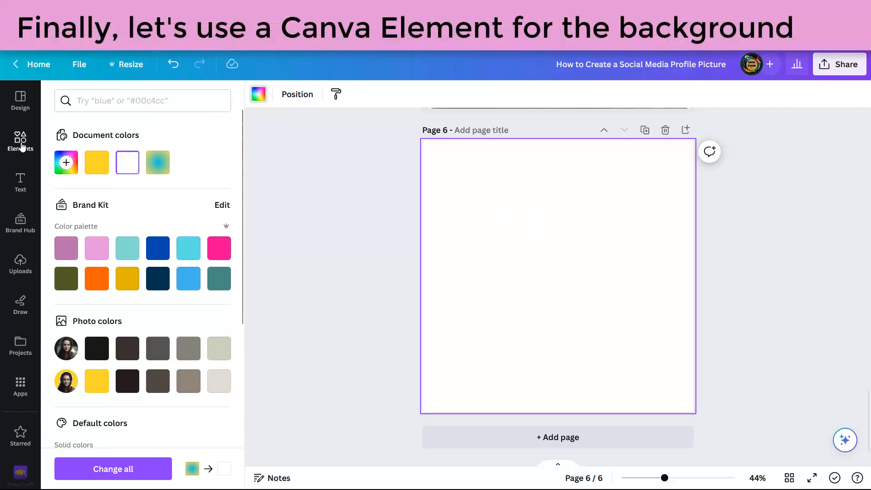
# Search the elements for "colorful background" and show all the photo results.
pyautogui.click(20, 141)
pyautogui.click(199, 101)
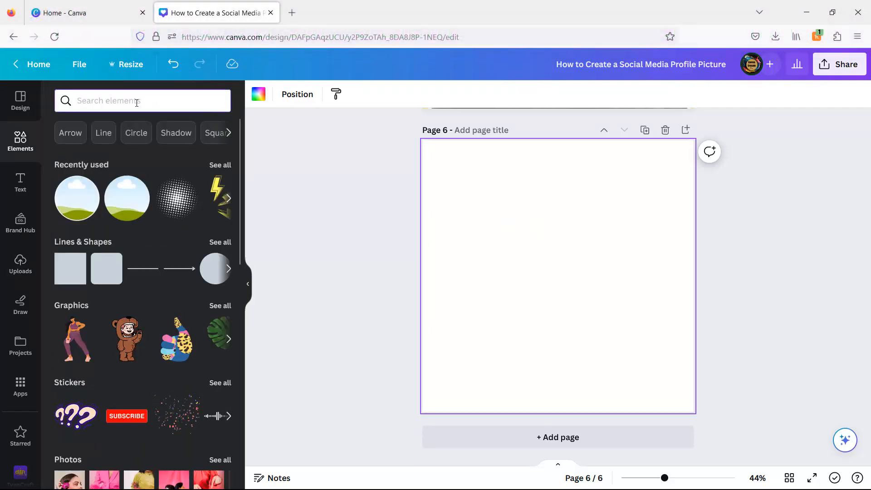
pyautogui.write('colo')
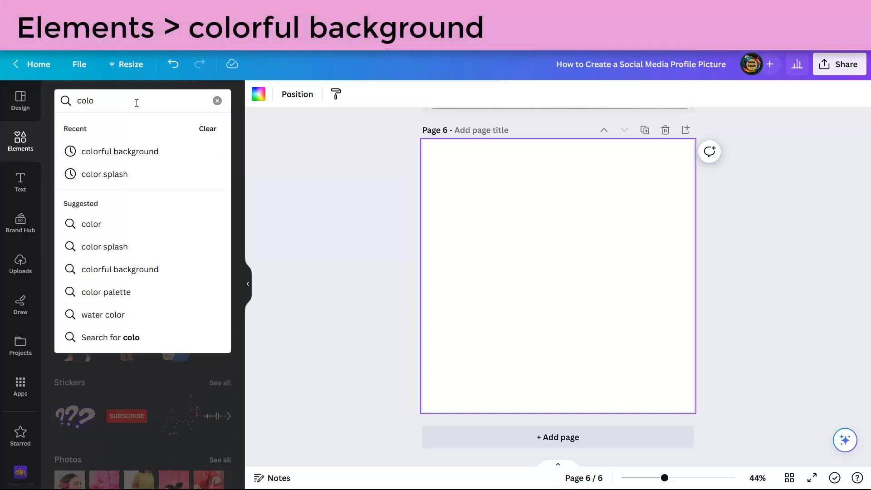
pyautogui.click(224, 155)
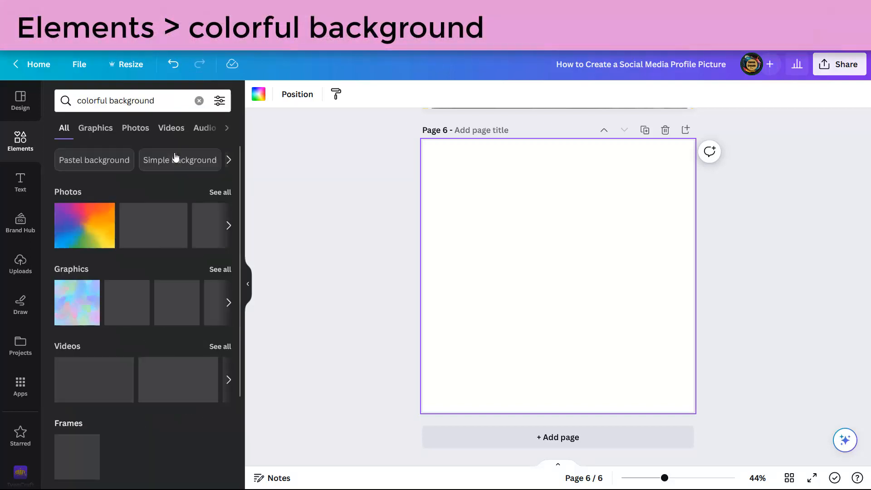
pyautogui.click(214, 193)
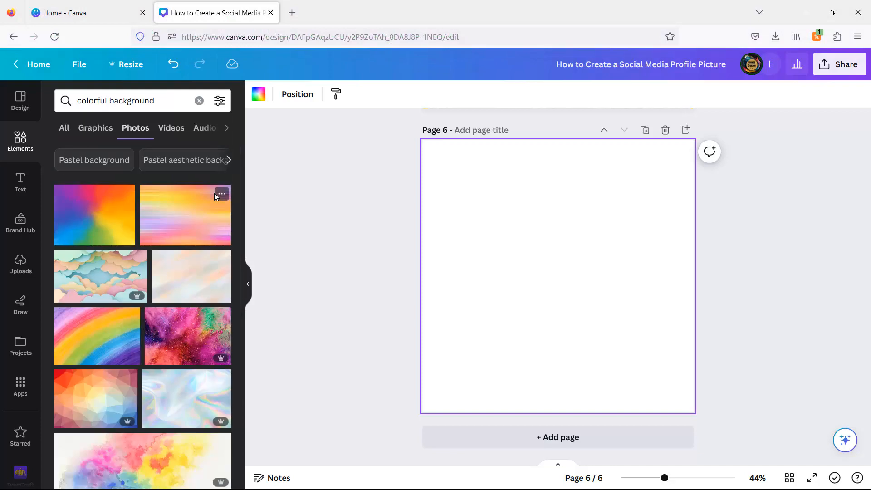
# Add the rainbow gradient photo to page 6 and set it as the page background.
pyautogui.click(91, 222)
pyautogui.rightClick(535, 276)
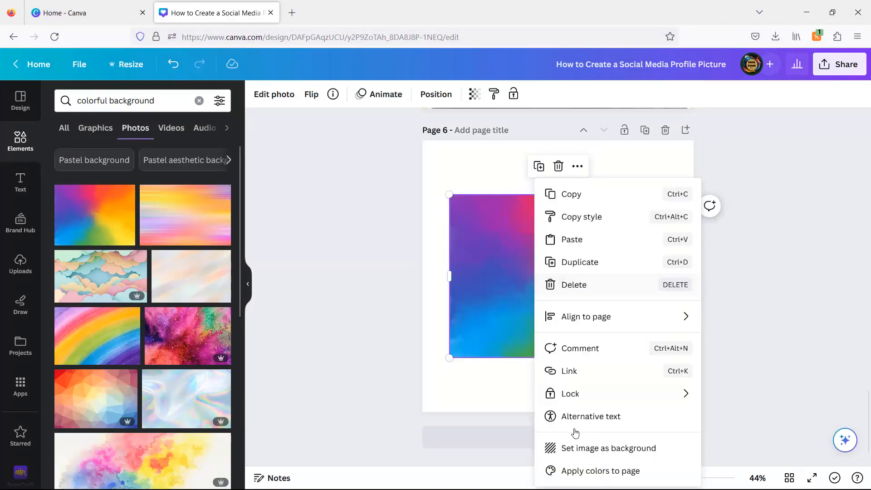
pyautogui.click(580, 448)
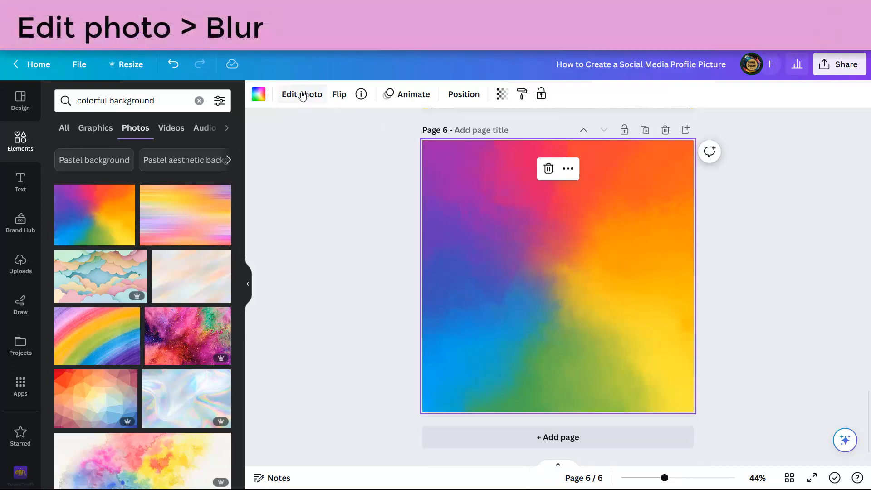
# Blur page 6's rainbow background photo with an intensity of 100.
pyautogui.click(302, 96)
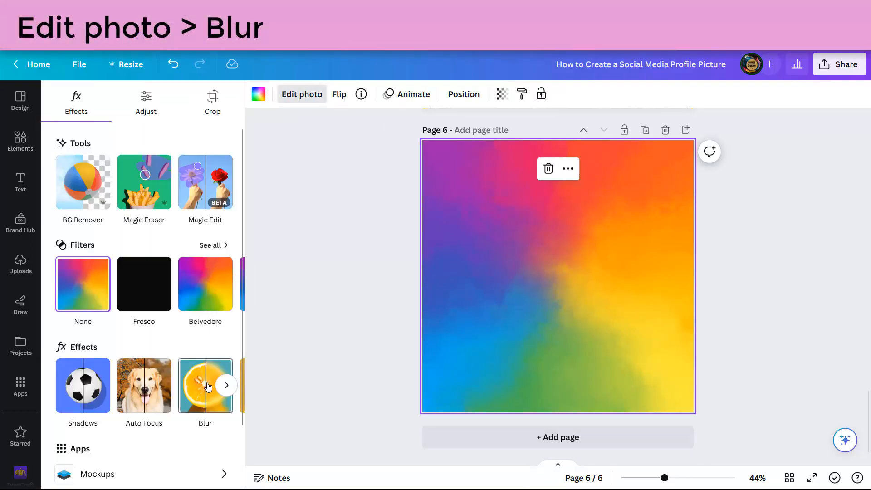
pyautogui.click(205, 380)
pyautogui.moveTo(100, 141); pyautogui.dragTo(286, 142)
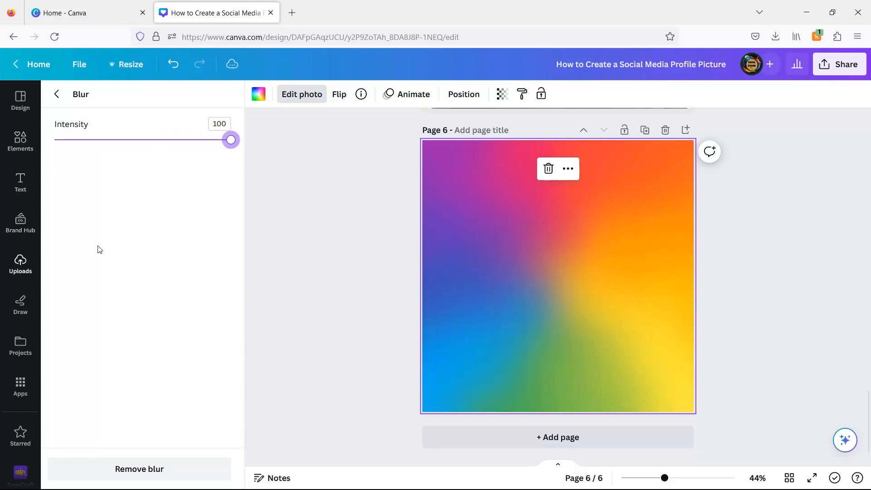
pyautogui.press('Escape')
# Copy the white-outlined portrait from page 5 and paste it onto page 6's rainbow background.
pyautogui.scroll(5, 467, 236)
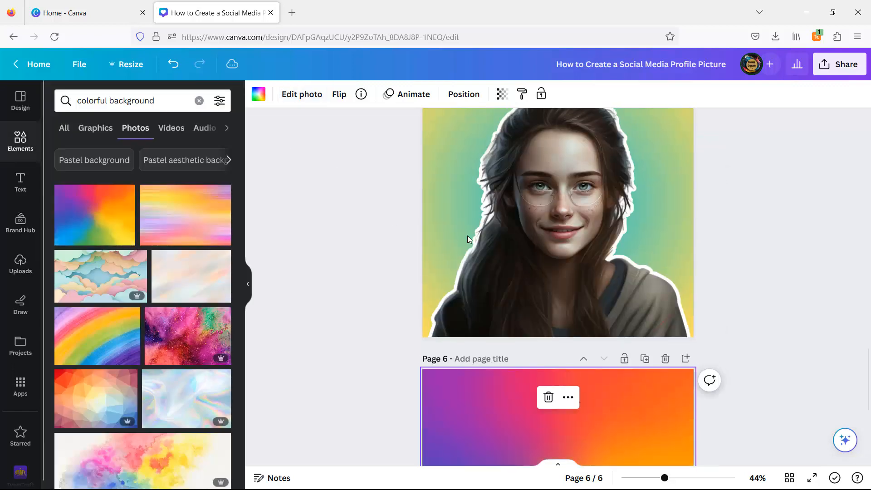
pyautogui.click(535, 227)
pyautogui.scroll(3, 641, 246)
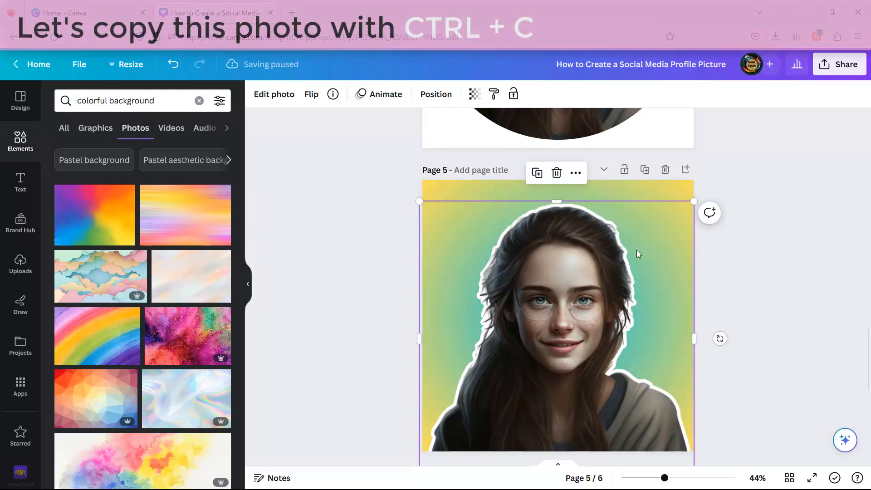
pyautogui.scroll(-8, 744, 263)
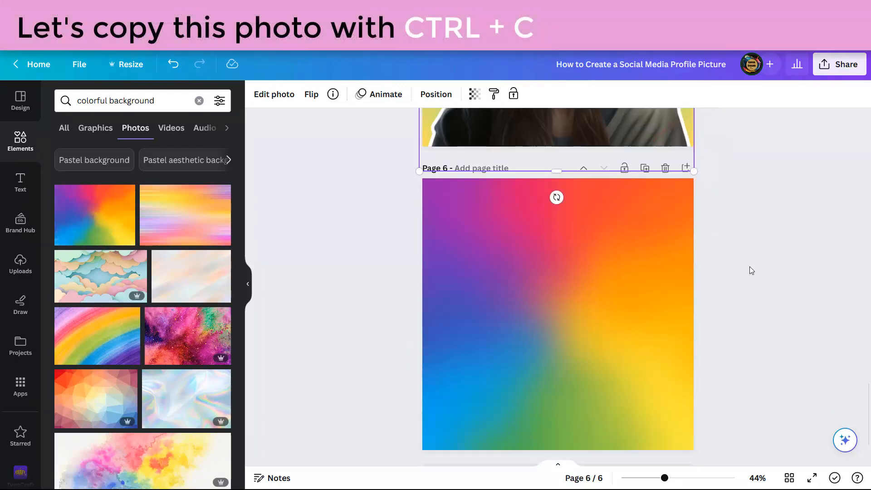
pyautogui.hotkey('ctrl', 'v')
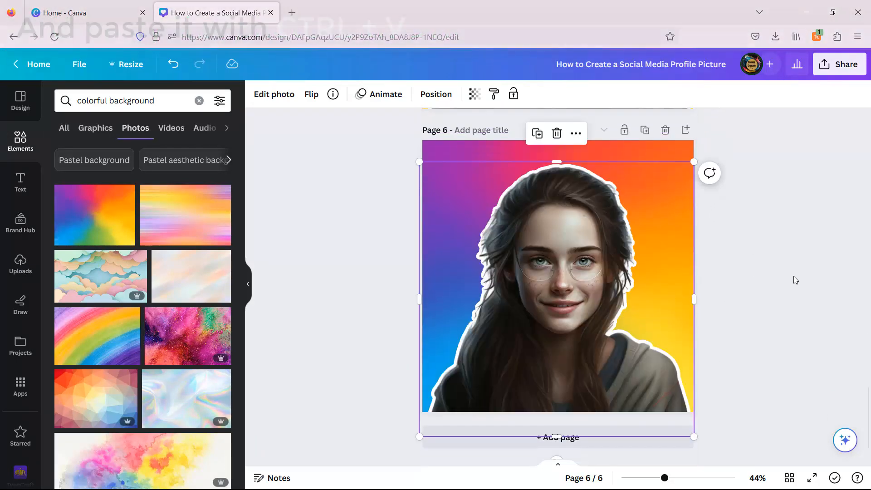